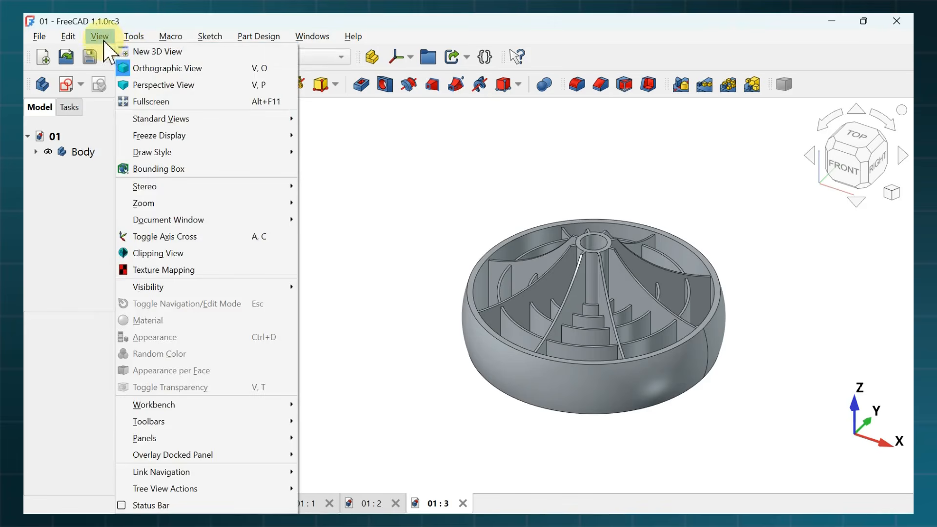
Open another 3D view of document 01 and tile all the open view windows.
click(138, 51)
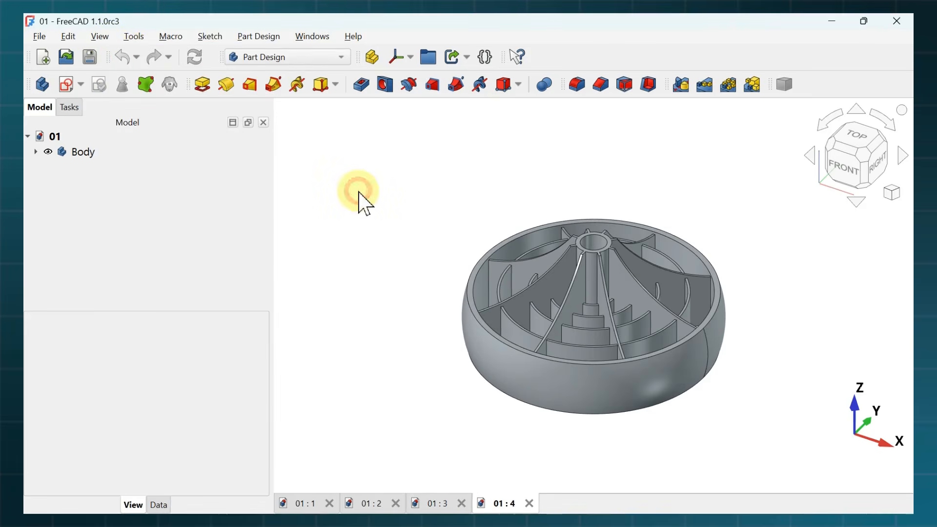
click(323, 39)
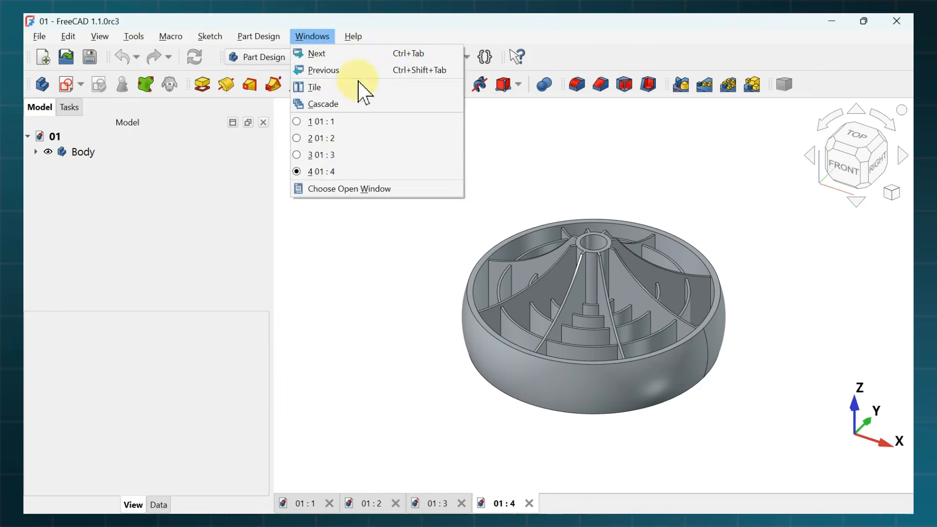
click(389, 85)
click(351, 163)
Orient view 01 : 3 to the front, 01 : 2 to the top, and 01 : 1 to an isometric angle between front and right.
click(654, 182)
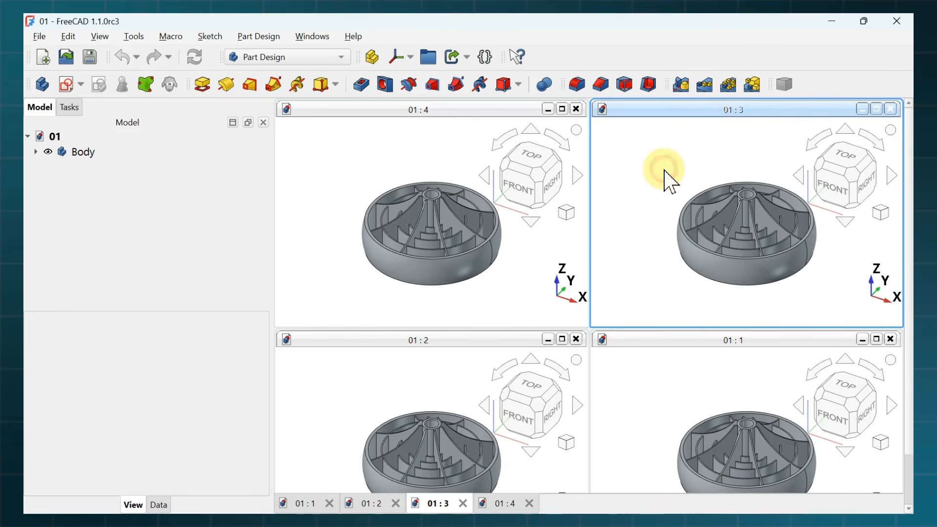
click(835, 193)
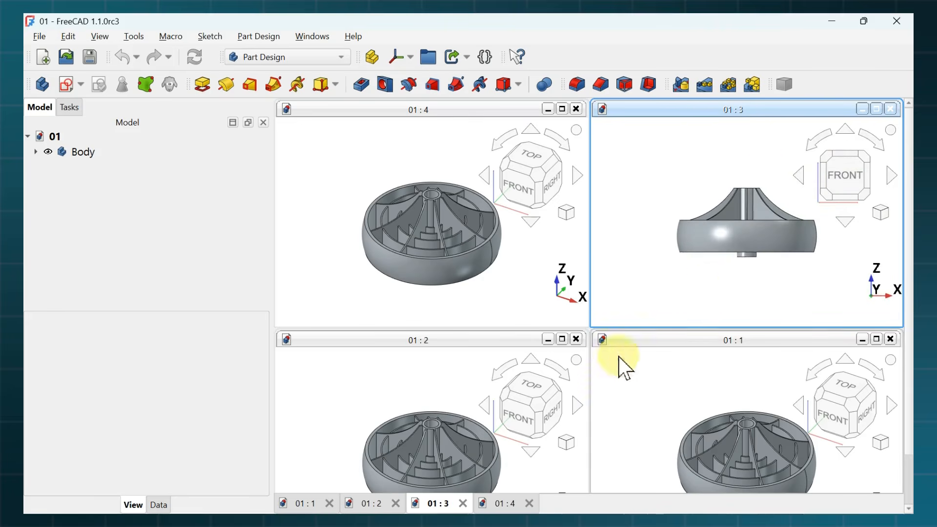
click(537, 388)
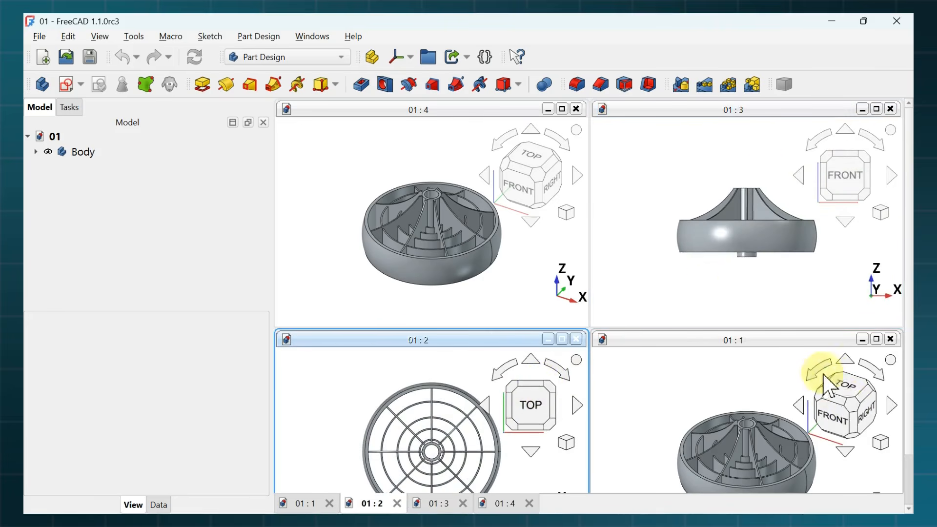
click(870, 419)
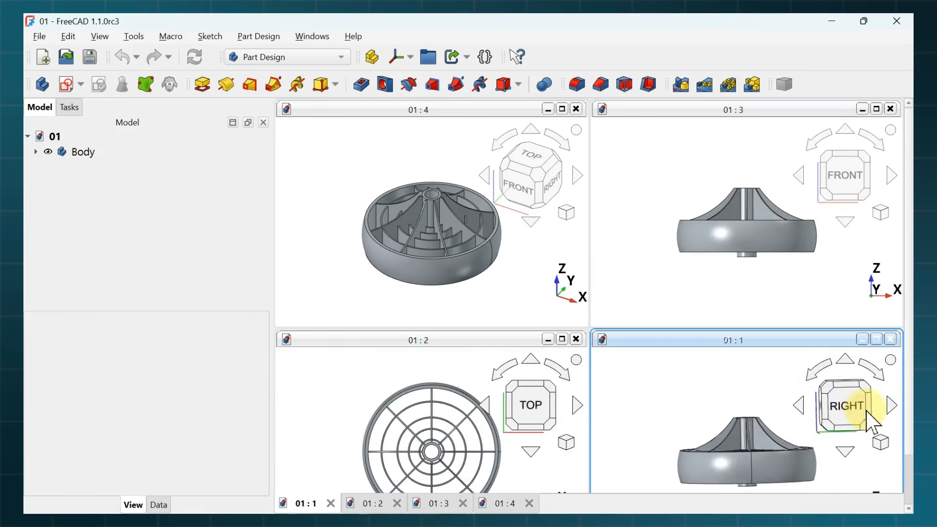
click(830, 384)
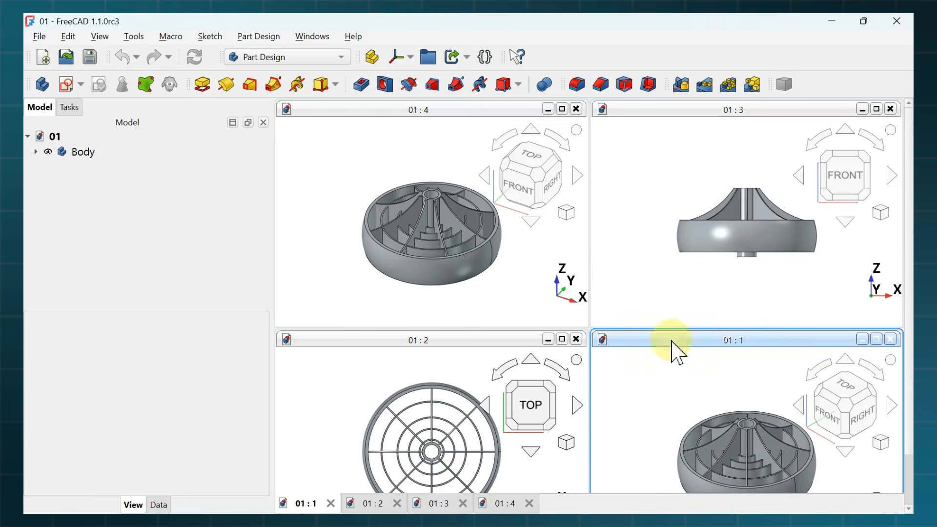
Examine the wheel model across the four tiled views, showing it smaller in 01 : 1 and revealing the two lower views completely.
click(684, 403)
scroll(685, 406, down, 3)
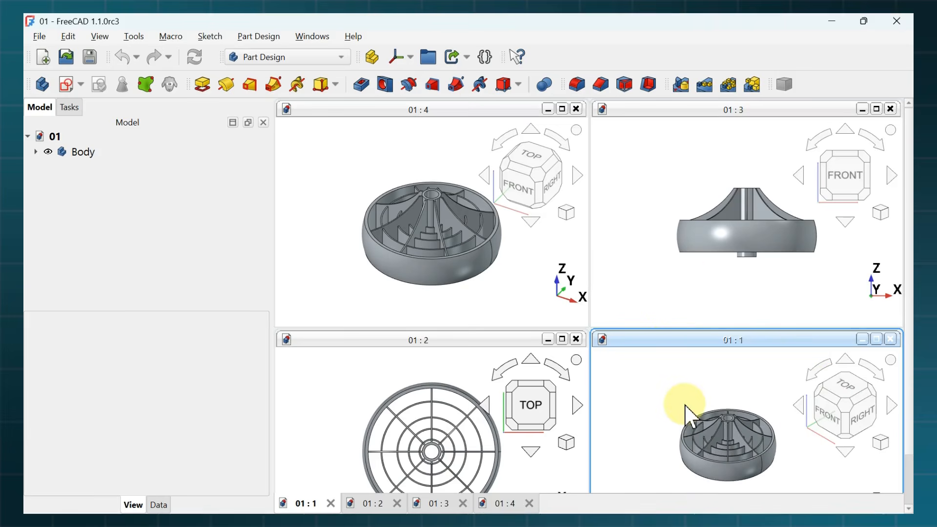
scroll(685, 405, up, 2)
scroll(684, 404, down, 1)
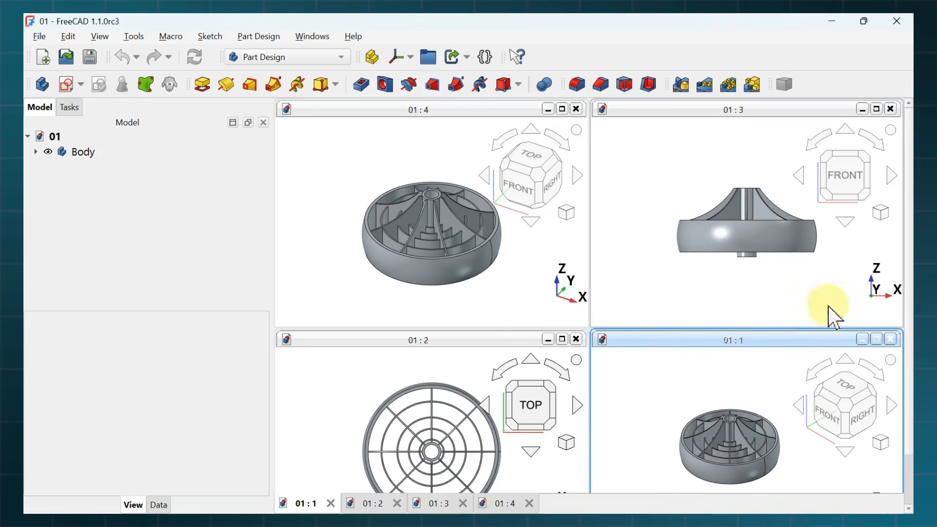
scroll(909, 302, down, 2)
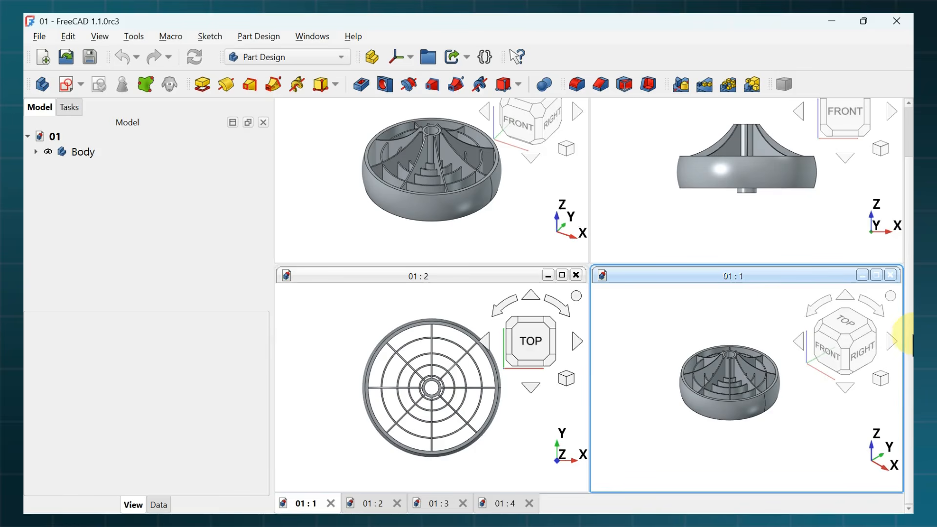
drag(907, 217, 906, 250)
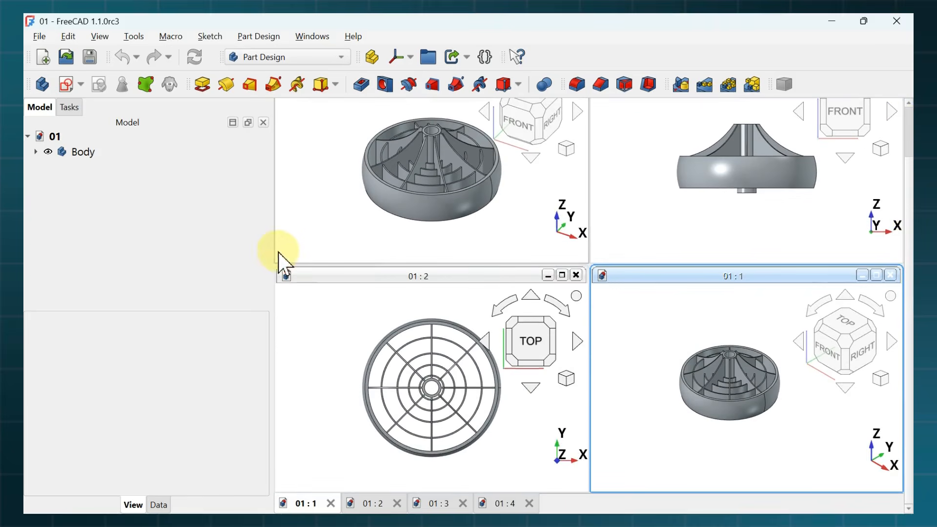
drag(272, 251, 153, 250)
drag(907, 199, 912, 224)
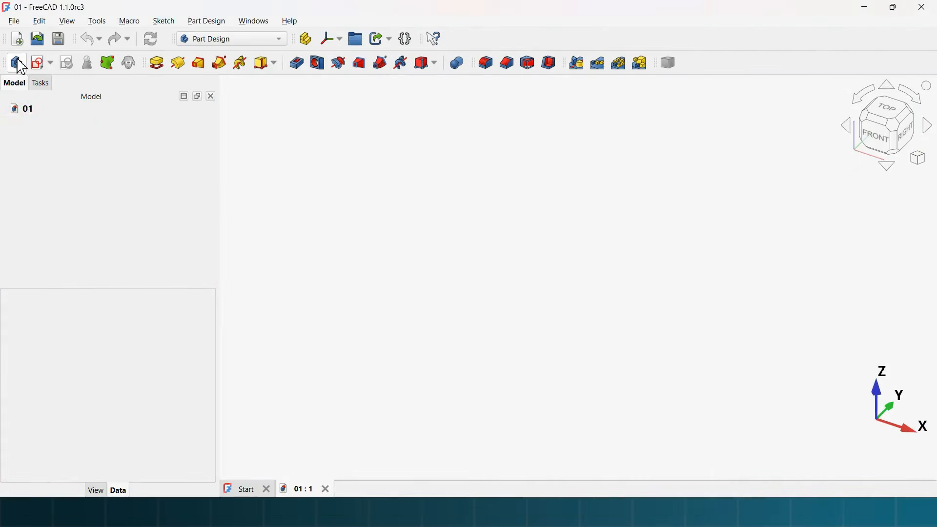
Create a new body in the empty document 01.
click(17, 63)
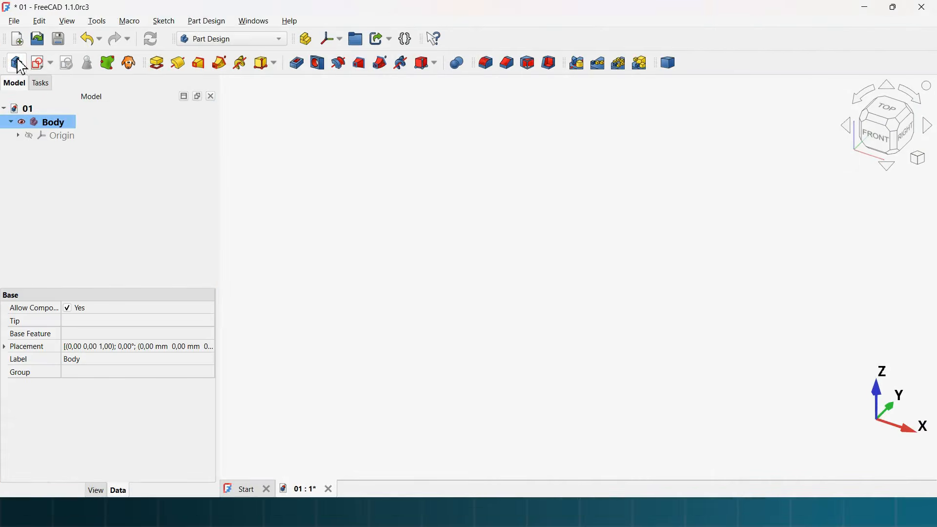
click(316, 193)
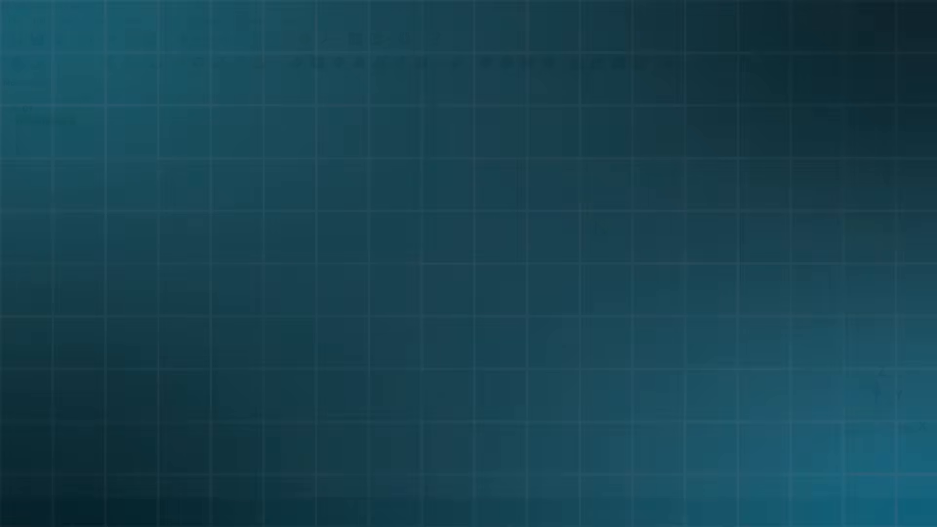
click(596, 224)
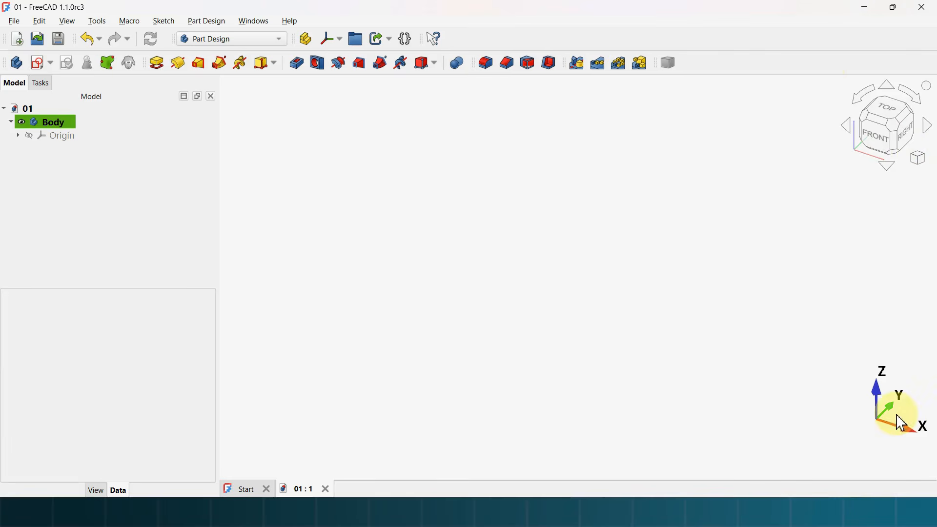
click(686, 346)
Switch to the reference drawing D_011.png, examine the wheel's section and shaded 3D view up close, and return to FreeCAD.
key(alt+Tab)
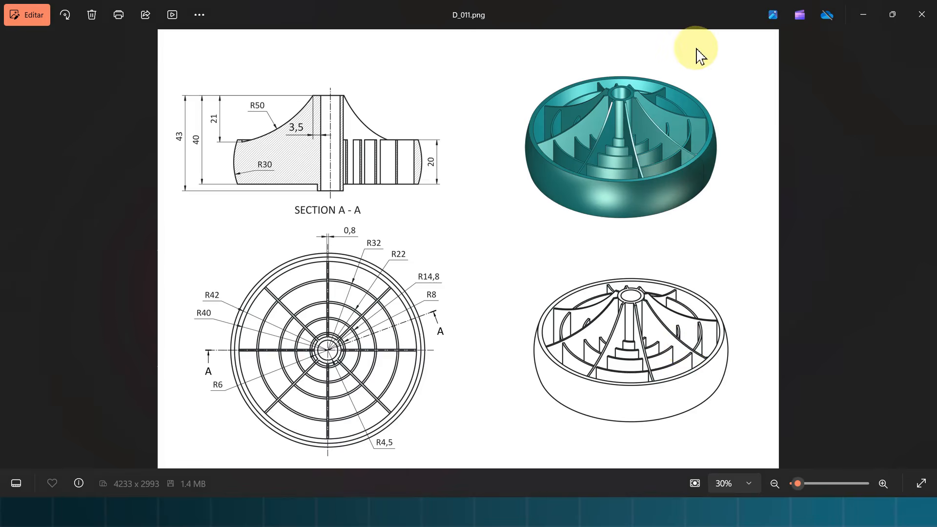
scroll(697, 54, up, 3)
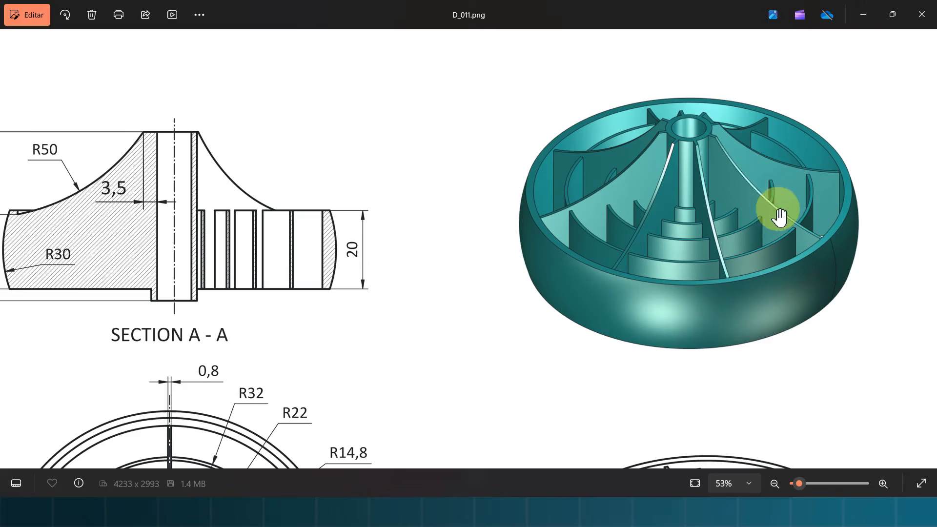
key(alt+Tab)
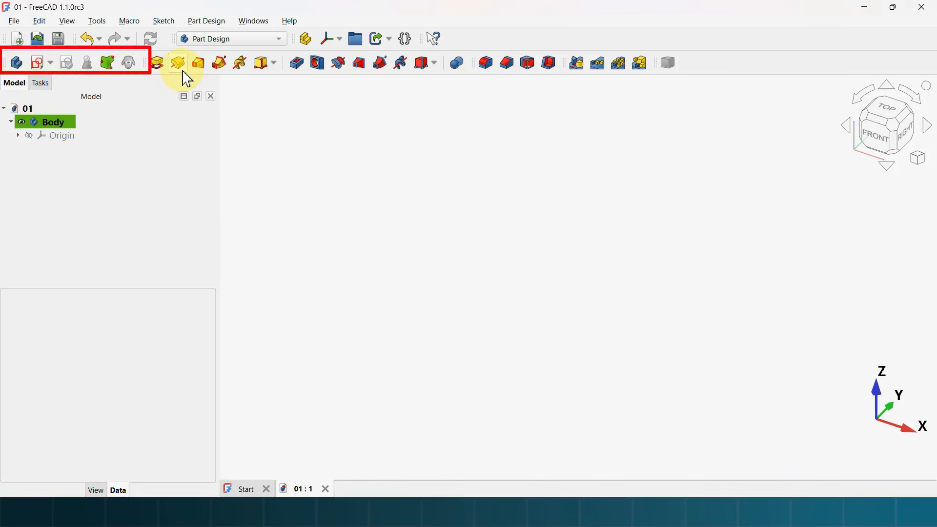
Create a sketch on the XZ-plane and draw an open four-line profile beside the vertical axis: top, inner side, base and short outer side.
click(42, 63)
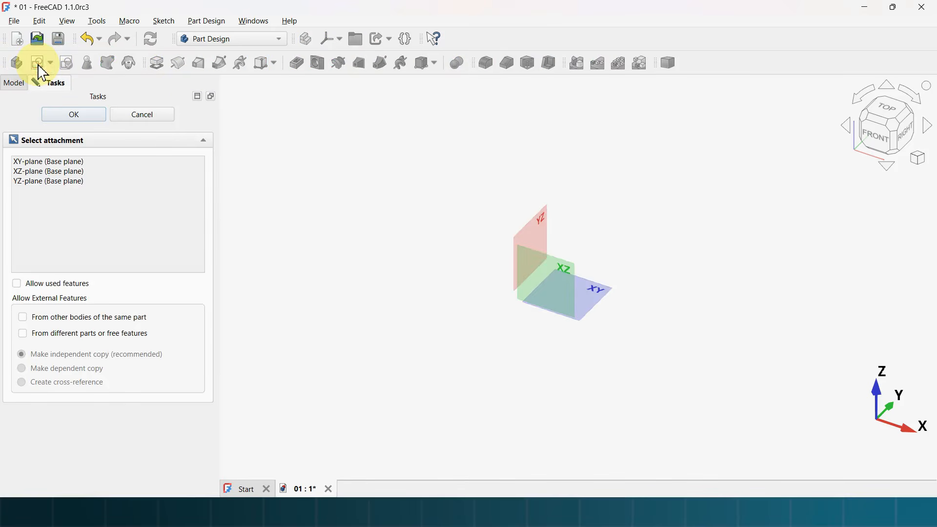
click(545, 262)
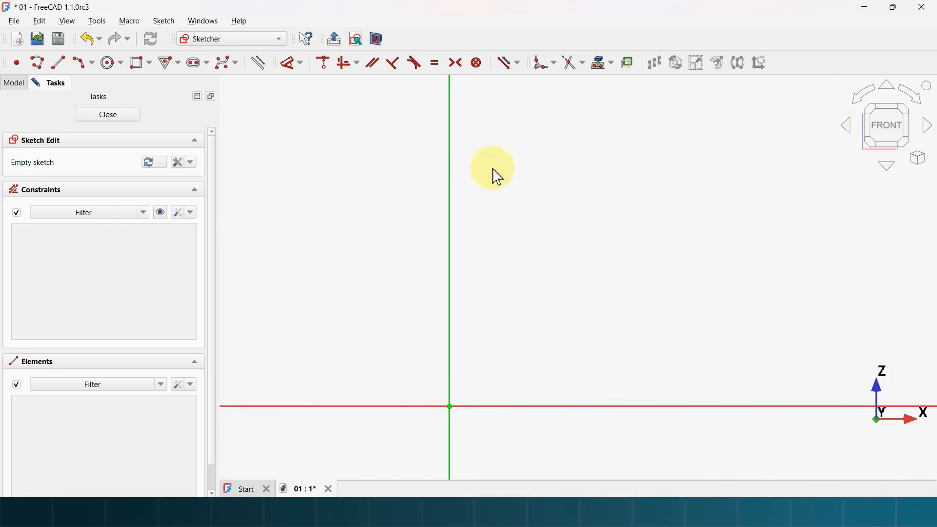
click(39, 64)
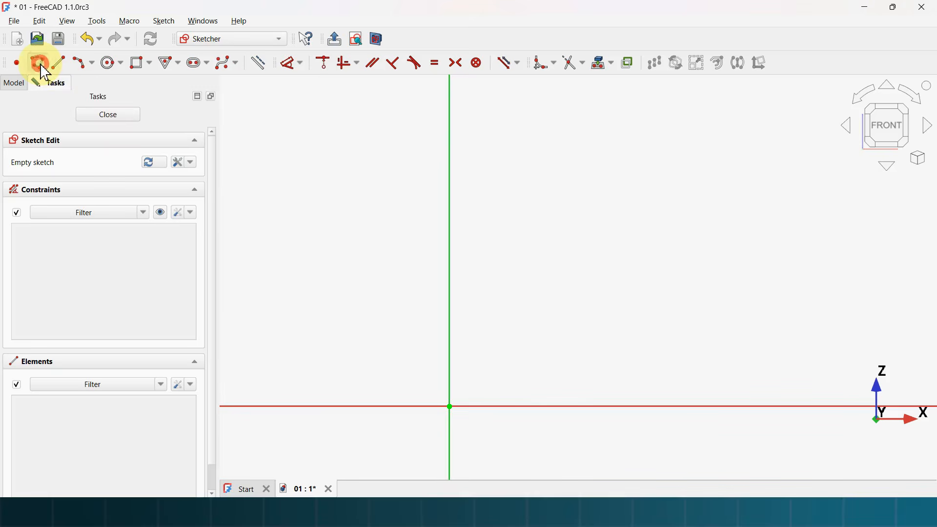
click(661, 174)
click(520, 175)
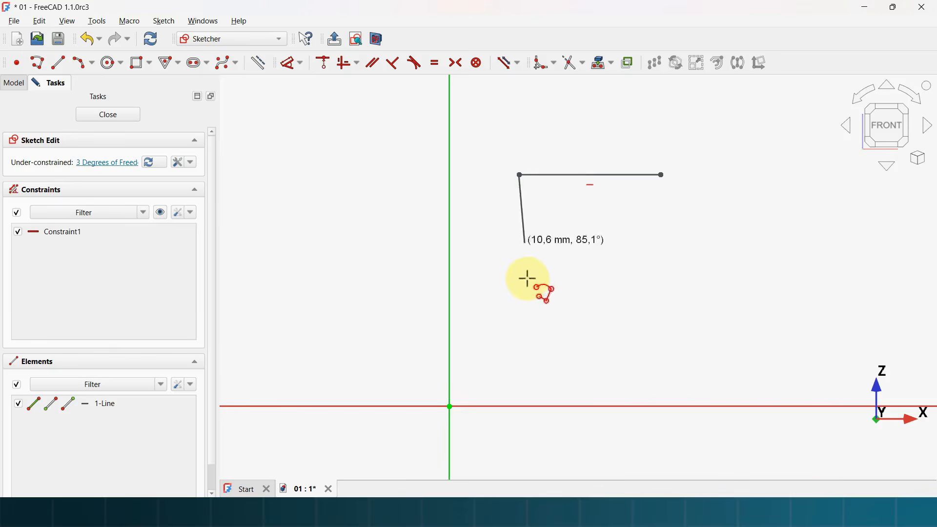
click(520, 366)
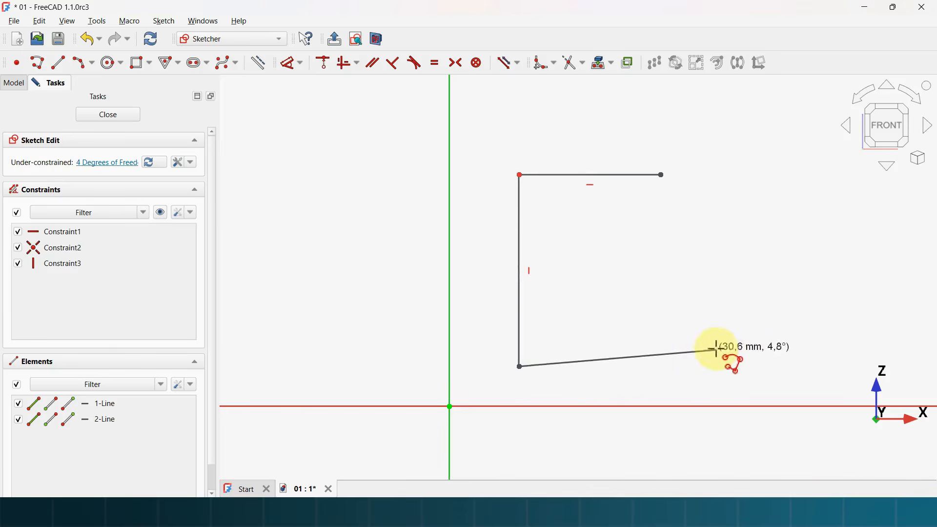
click(773, 367)
click(774, 290)
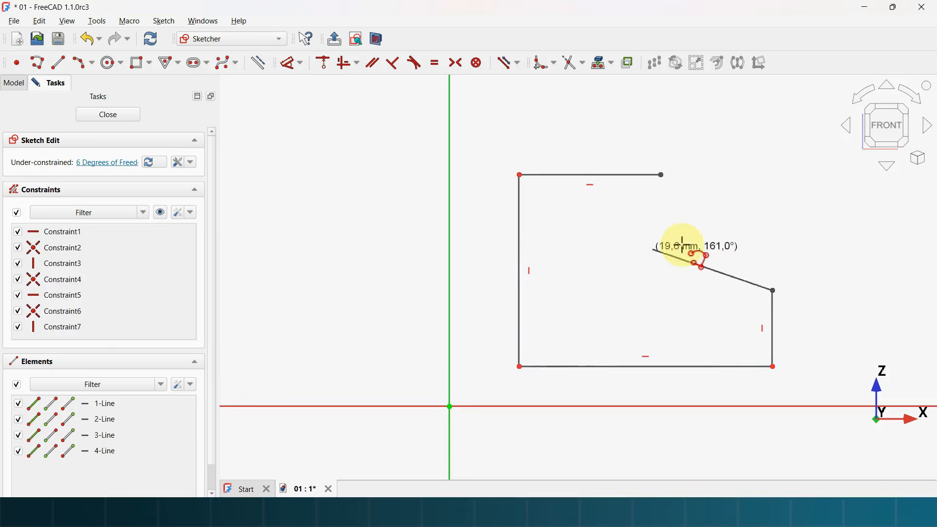
right_click(632, 234)
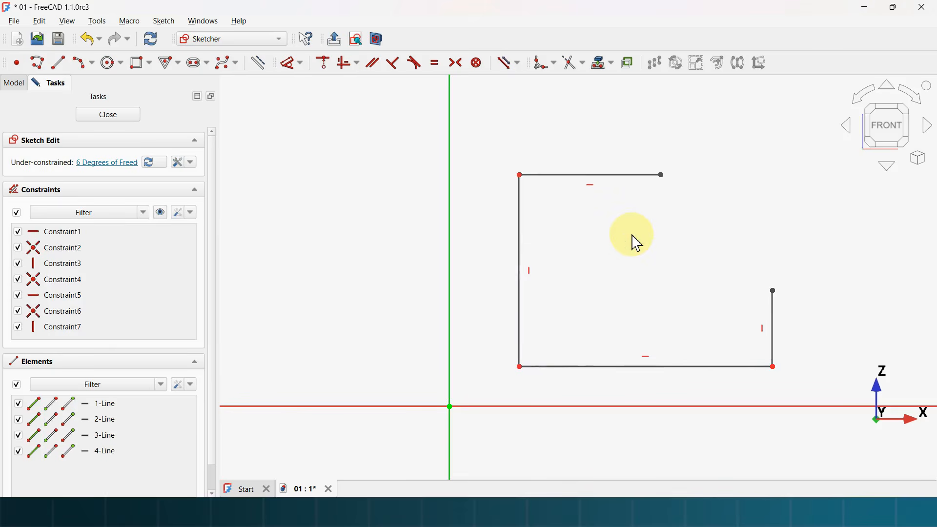
Draw a three-point arc curving inward between the free ends of the top line and outer vertical line, with its lower end near (49.3, 21.2) mm.
scroll(519, 314, down, 3)
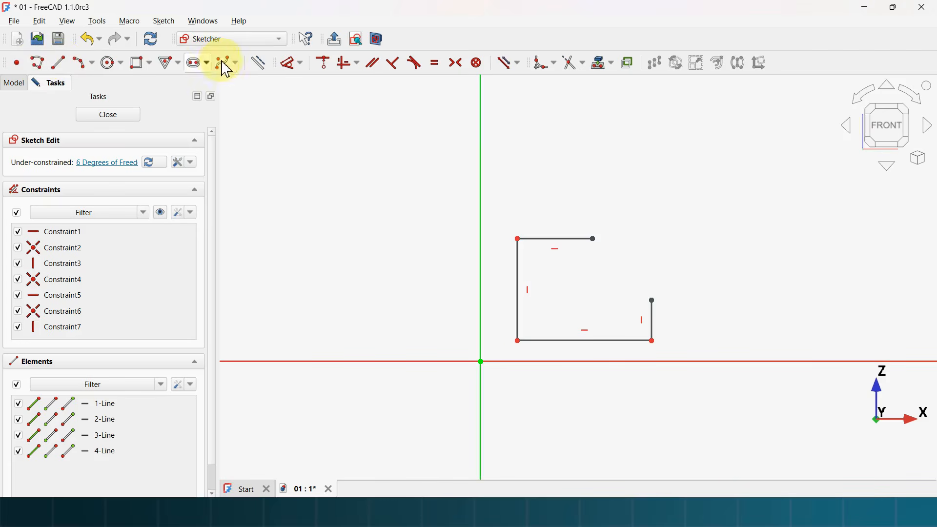
click(92, 63)
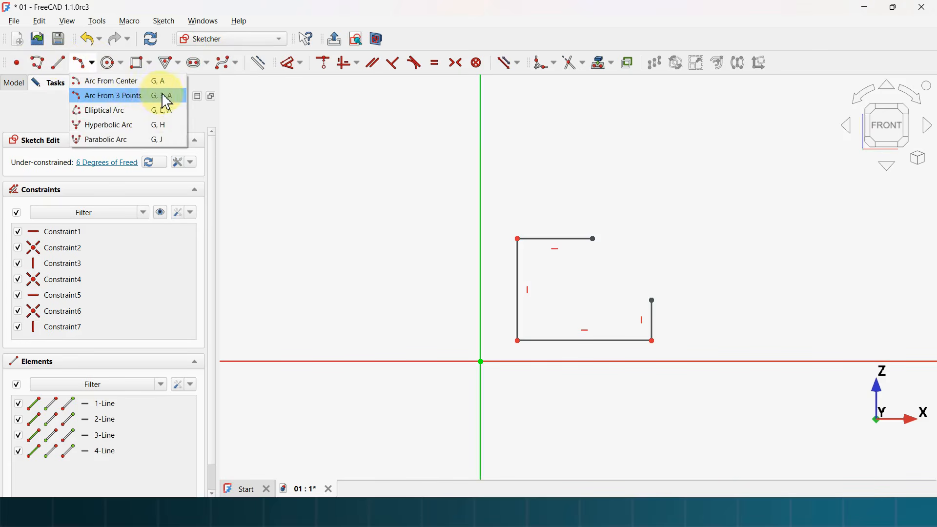
click(157, 97)
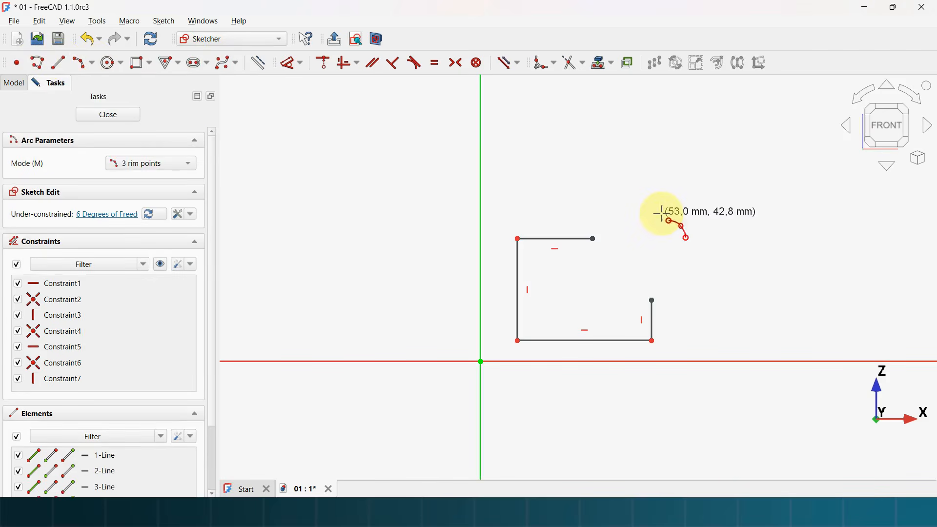
scroll(662, 214, up, 3)
click(559, 273)
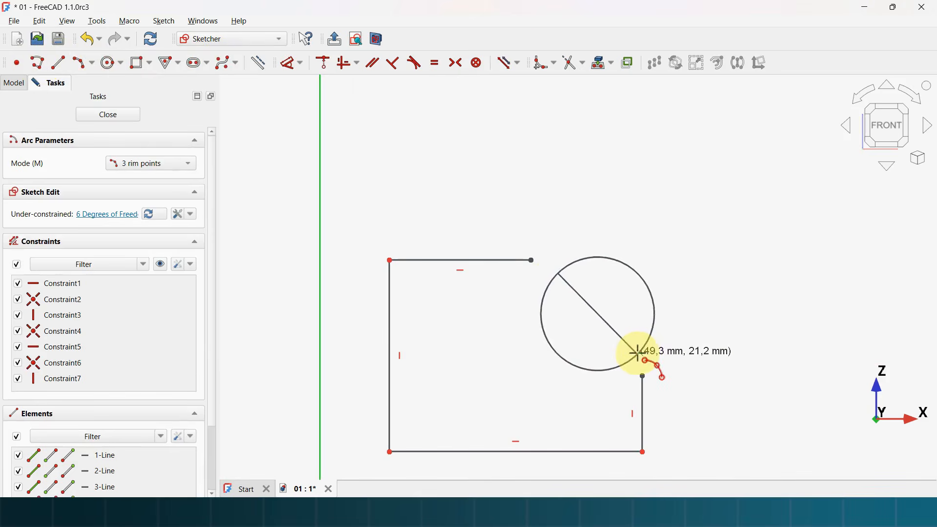
click(638, 353)
click(592, 320)
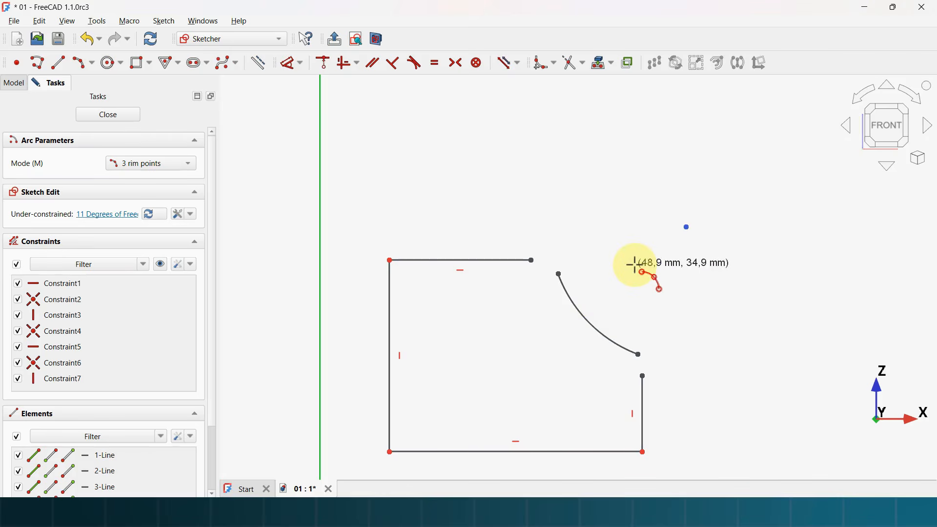
right_click(635, 265)
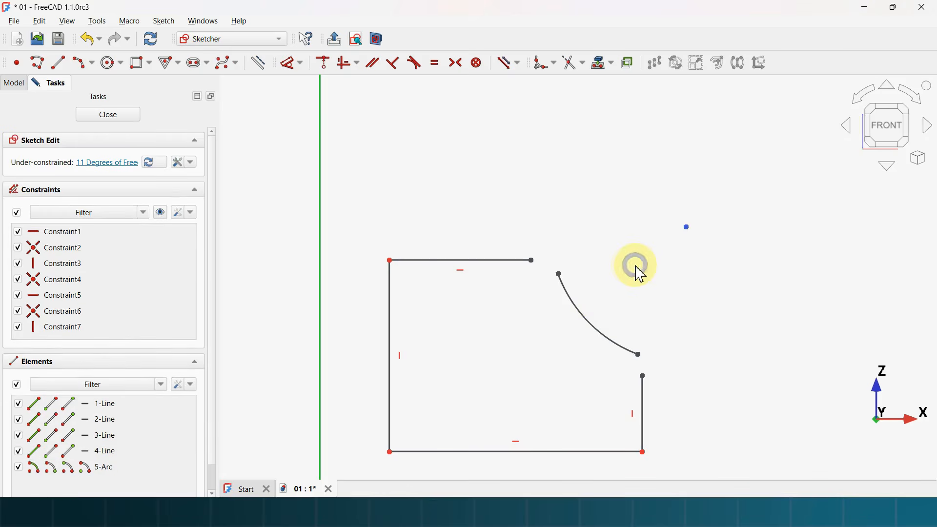
Close the profile by making the arc's endpoints coincident with the free ends of the top line and the outer vertical line.
scroll(605, 196, down, 3)
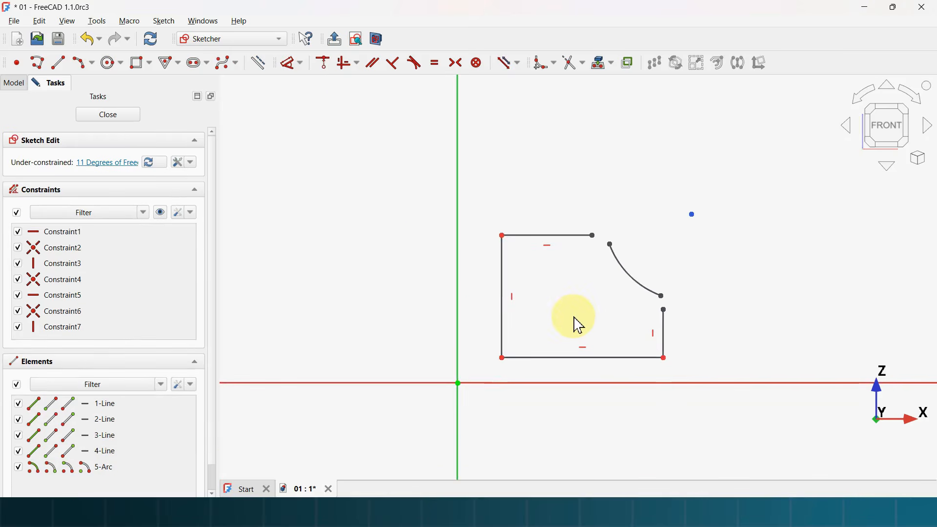
scroll(573, 320, up, 2)
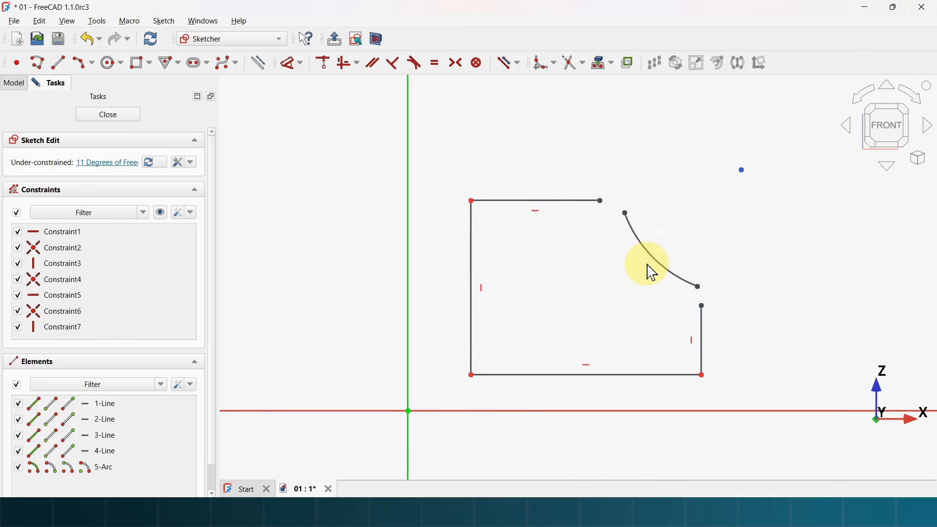
click(657, 244)
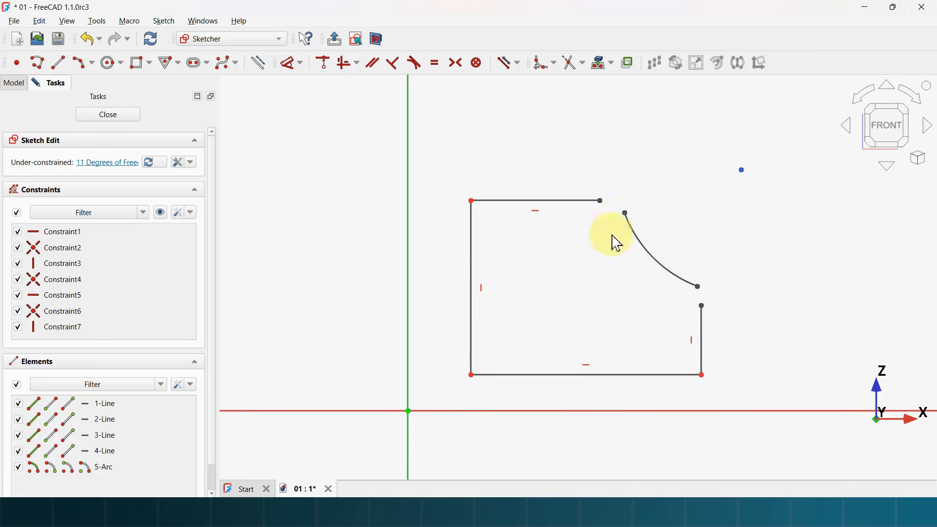
scroll(600, 236, up, 1)
mouse_move(550, 147)
mouse_down()
mouse_move(661, 250)
mouse_move(656, 244)
mouse_up()
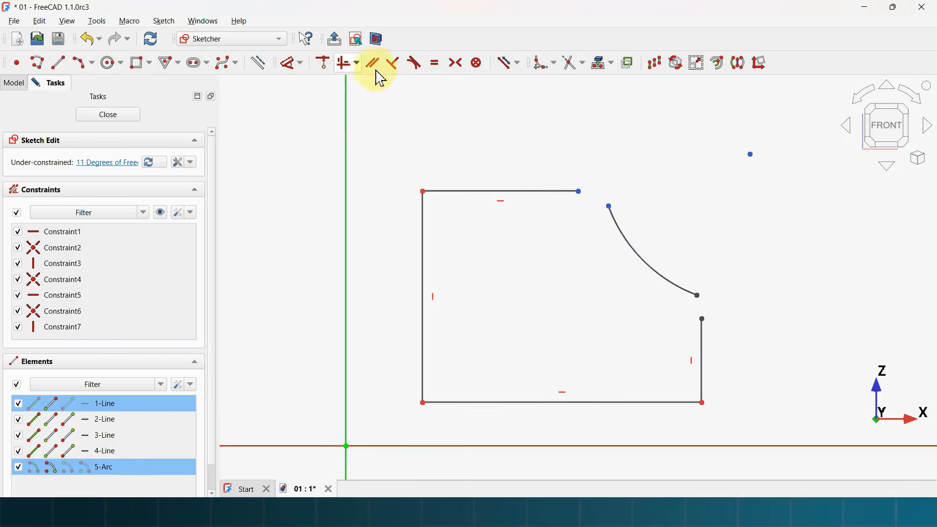
click(322, 71)
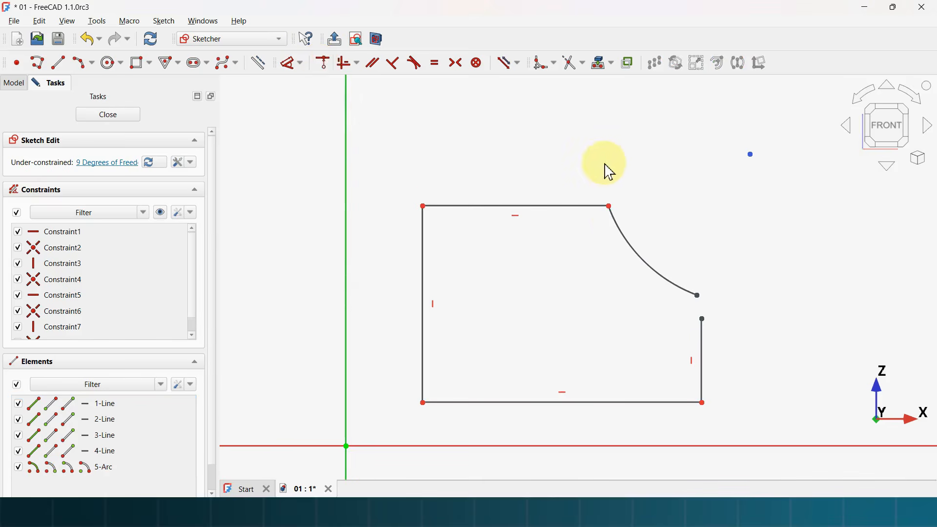
drag(669, 234, 743, 334)
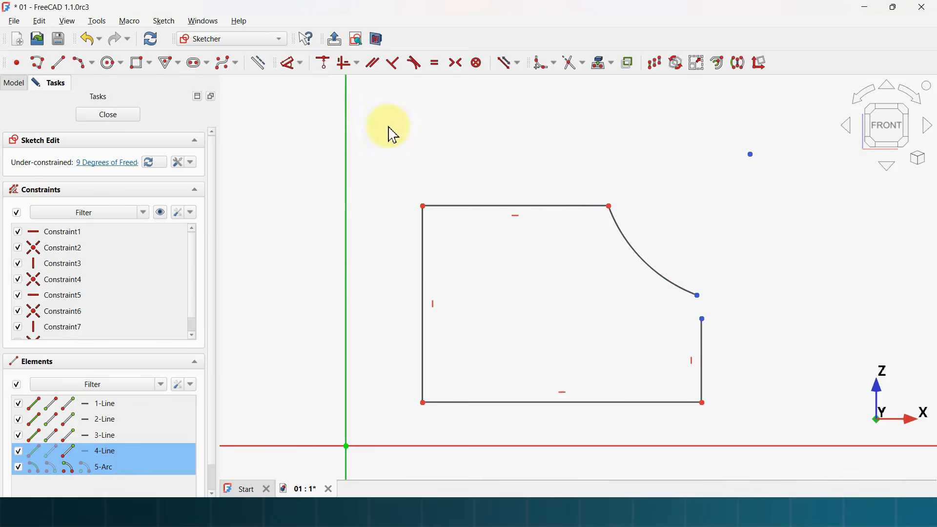
click(327, 64)
Make the profile's lower inner corner coincident with the sketch origin.
scroll(437, 257, down, 3)
scroll(437, 257, up, 3)
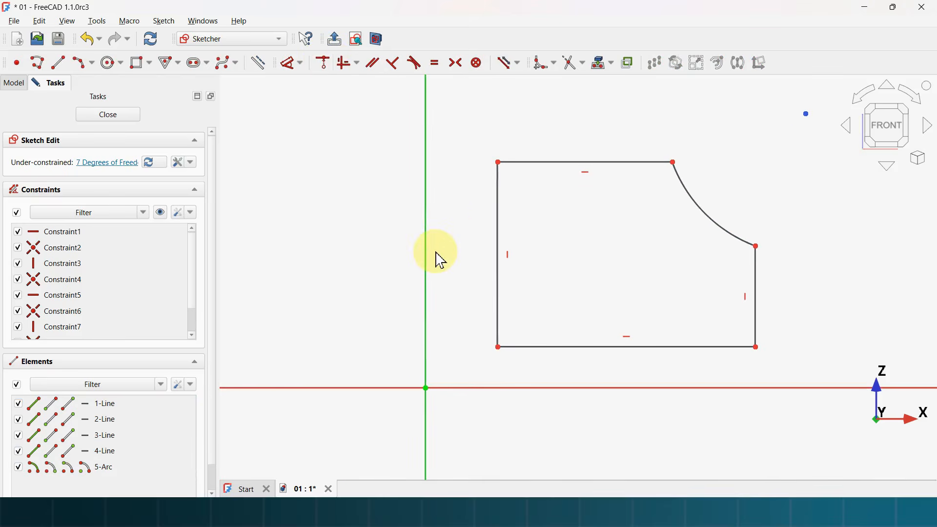
click(499, 348)
click(426, 389)
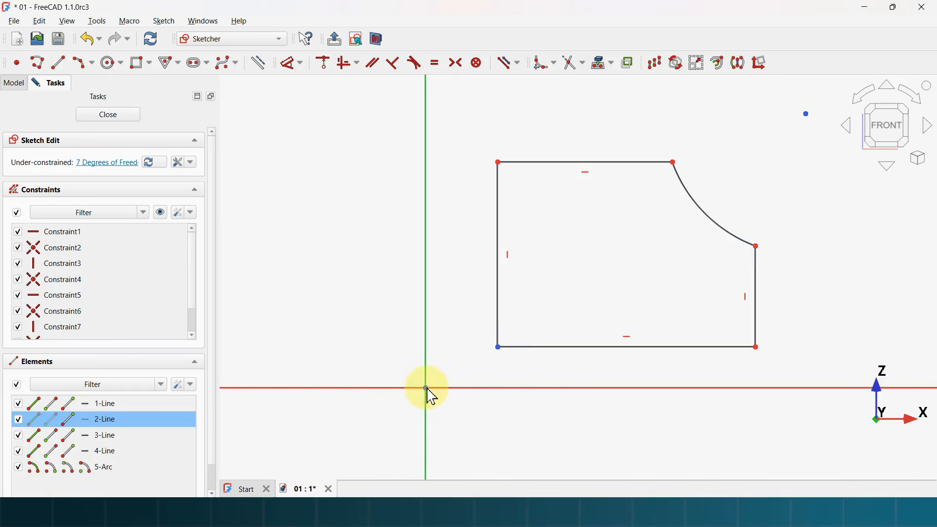
click(326, 68)
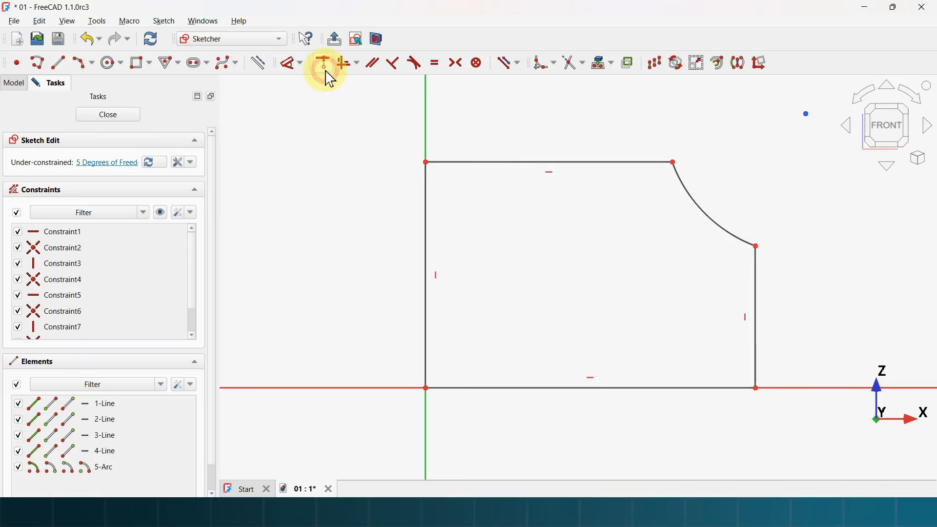
Dimension the profile's inner vertical side on the vertical axis to 40 mm.
scroll(481, 284, down, 2)
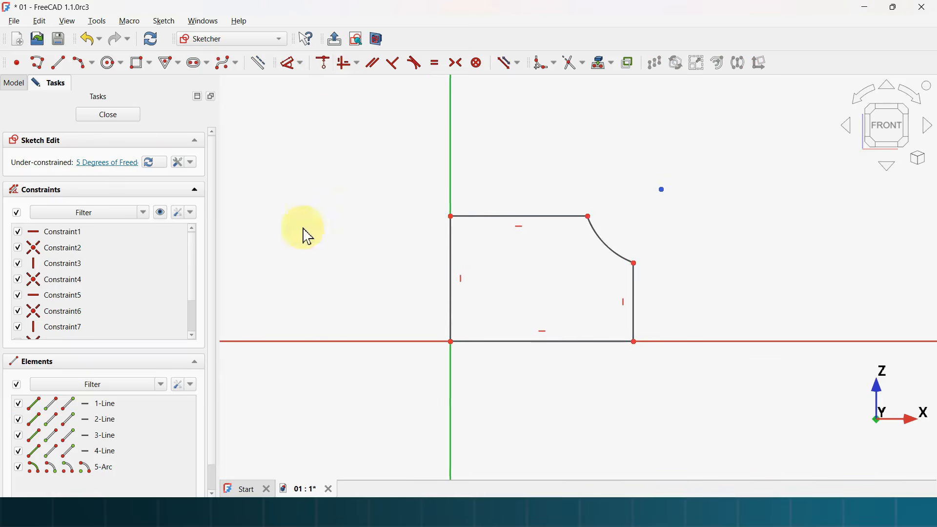
scroll(522, 301, up, 2)
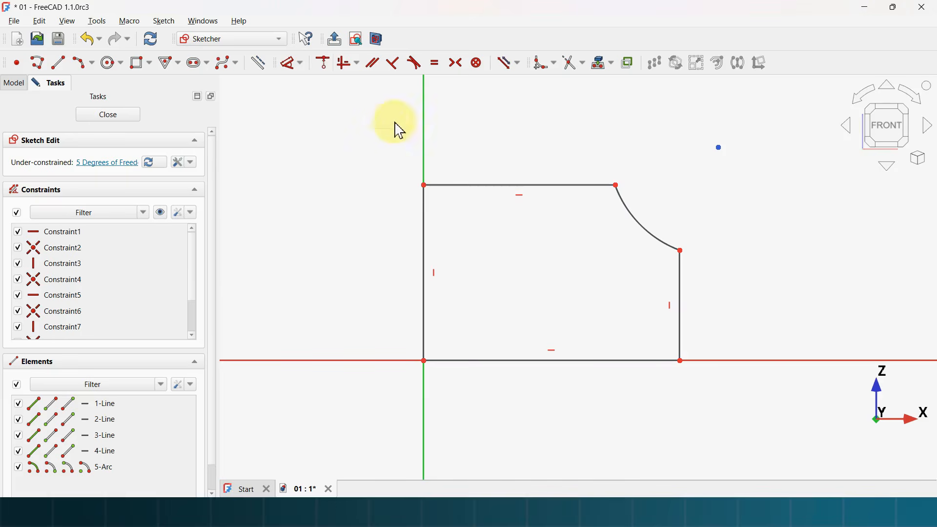
click(682, 296)
click(458, 389)
scroll(458, 389, down, 2)
scroll(565, 335, up, 1)
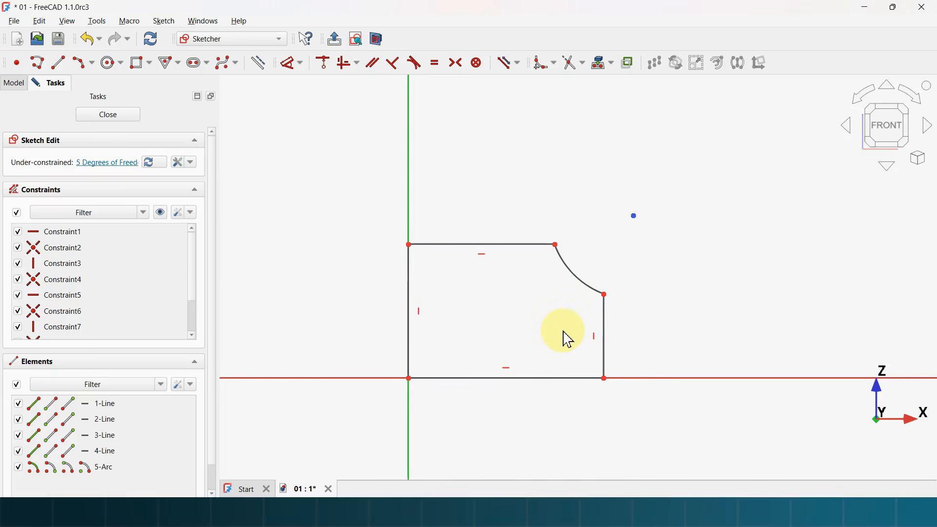
click(288, 67)
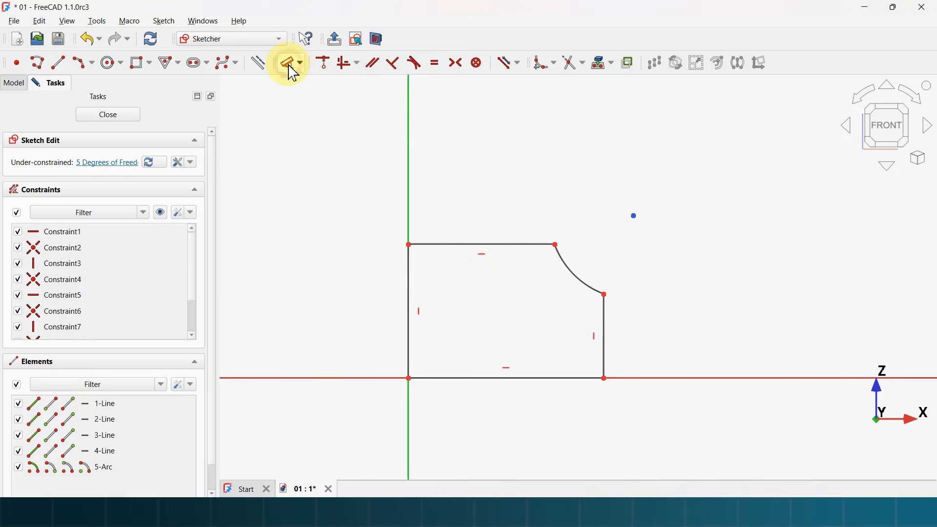
scroll(387, 272, up, 1)
click(387, 272)
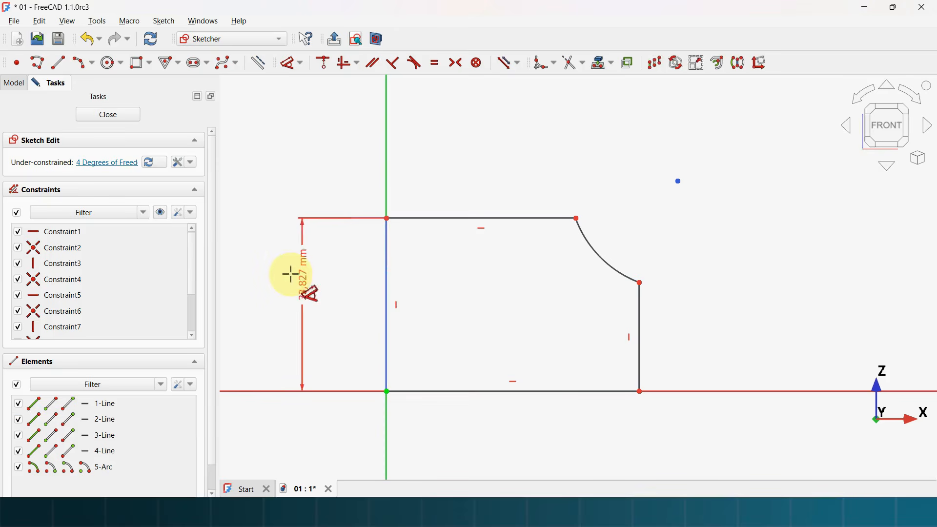
click(262, 277)
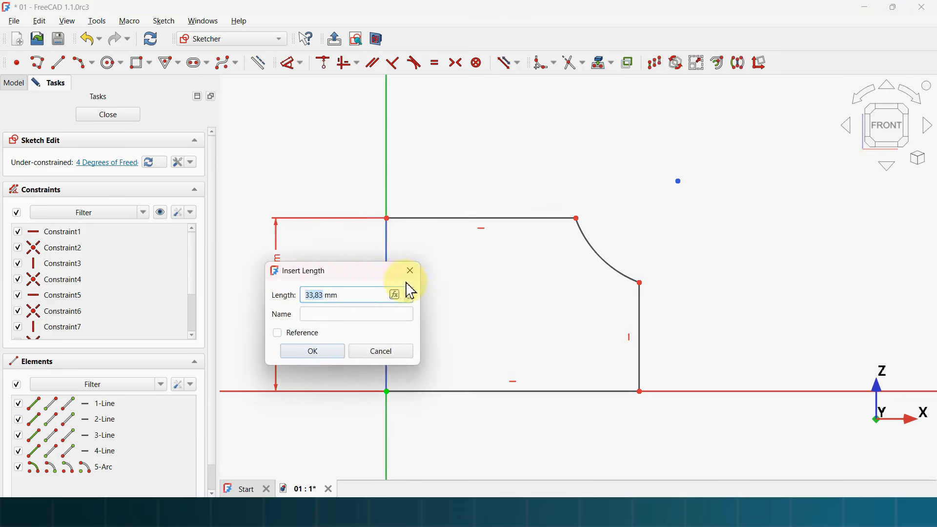
drag(325, 270, 510, 171)
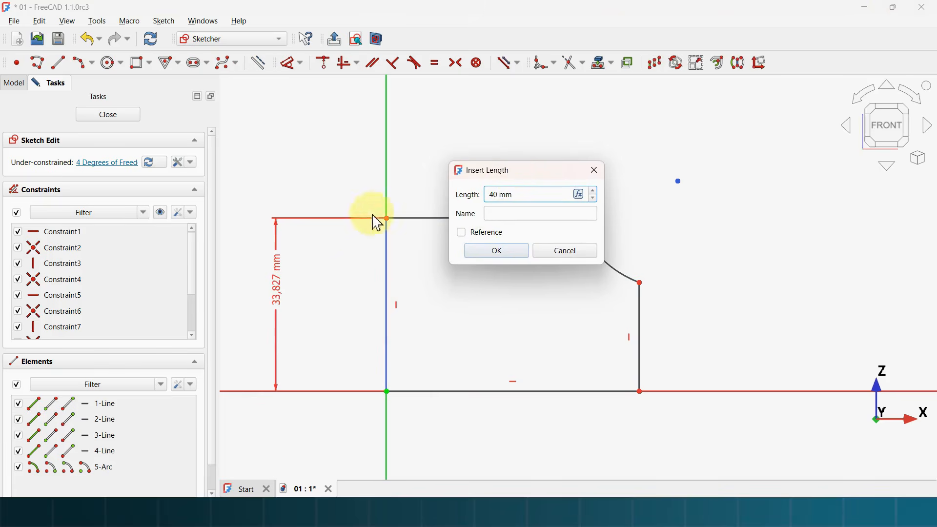
click(507, 253)
Dimension the profile's outer vertical side to 19 mm.
scroll(527, 314, down, 3)
scroll(527, 310, up, 3)
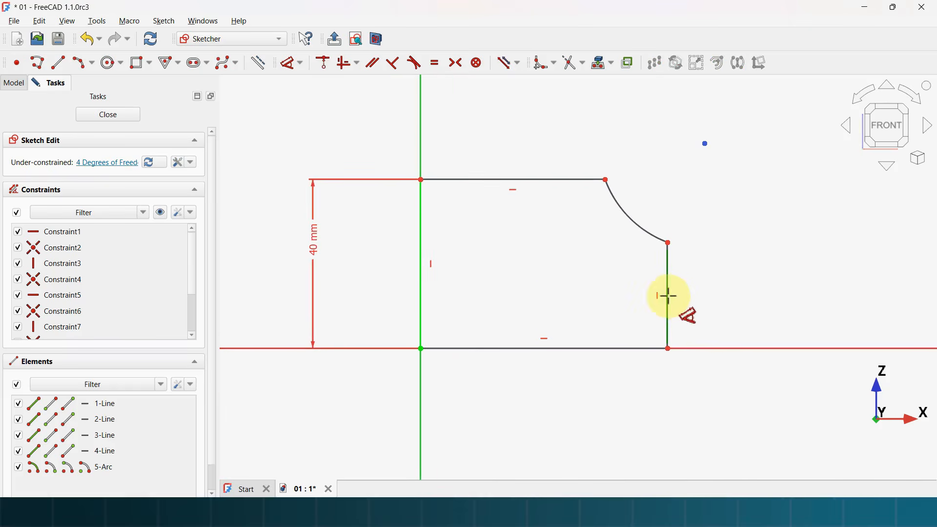
click(669, 296)
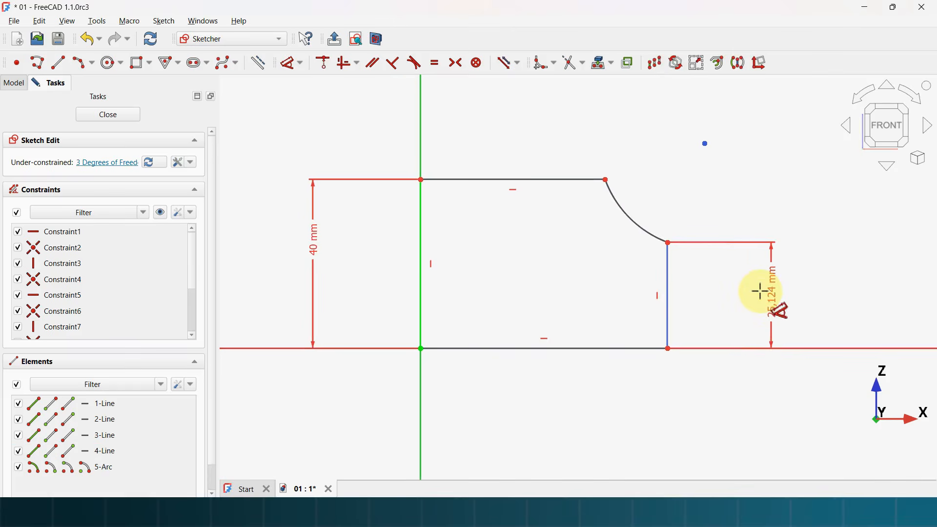
click(763, 293)
drag(810, 288, 645, 236)
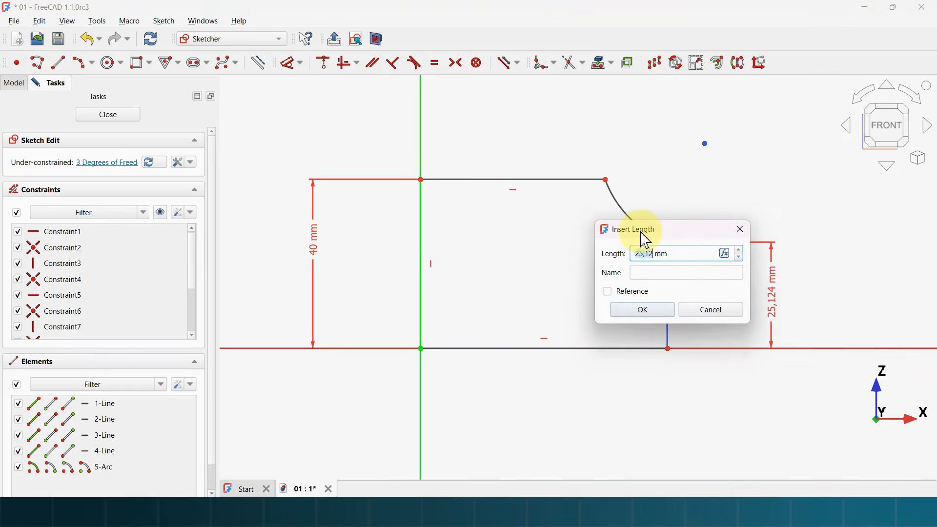
key(Return)
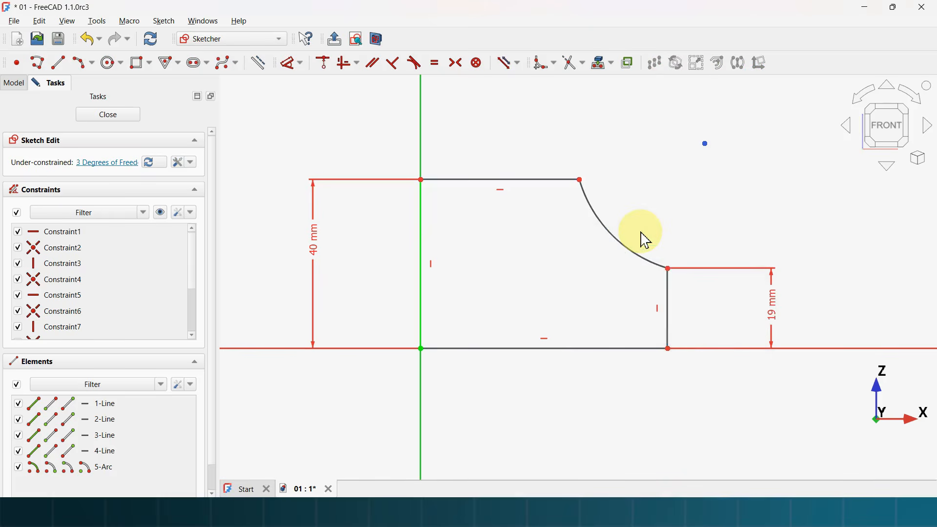
Dimension the profile's short top line to 8 mm and its base line to 40 mm.
click(474, 177)
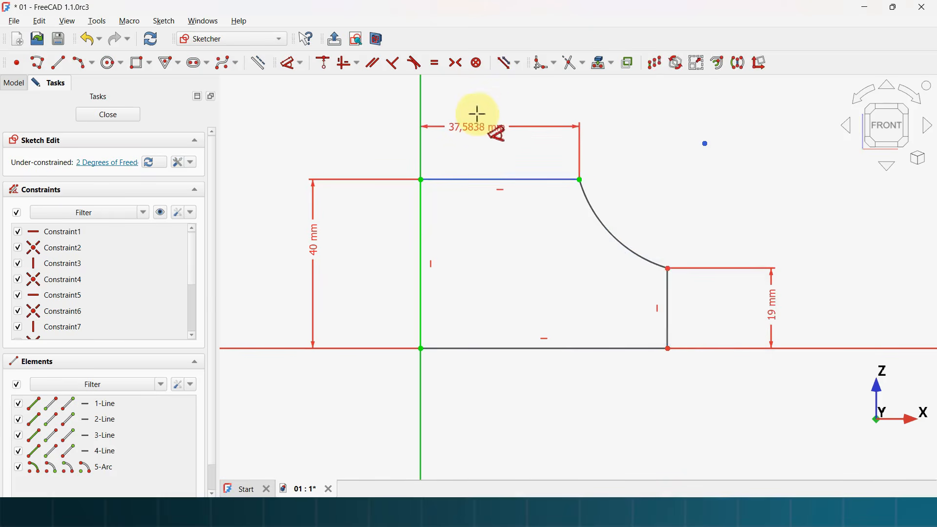
click(488, 117)
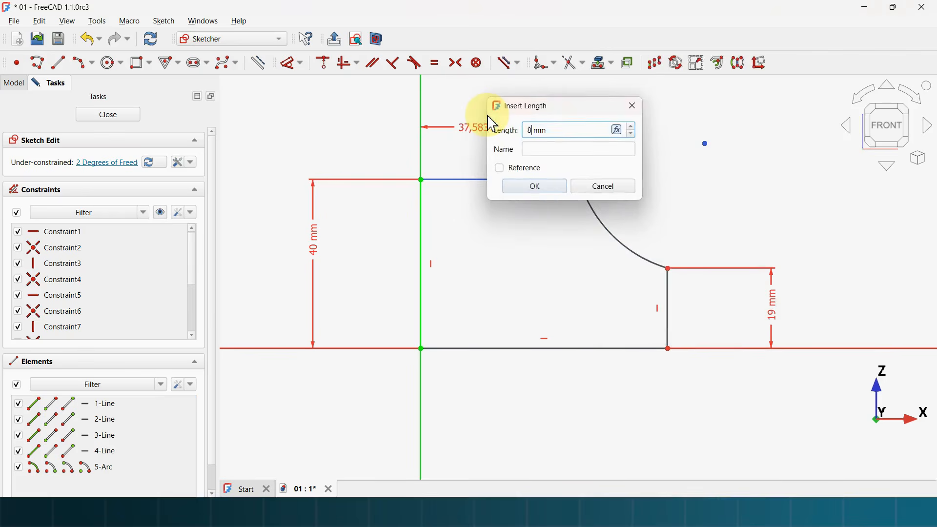
key(Return)
click(597, 348)
click(560, 405)
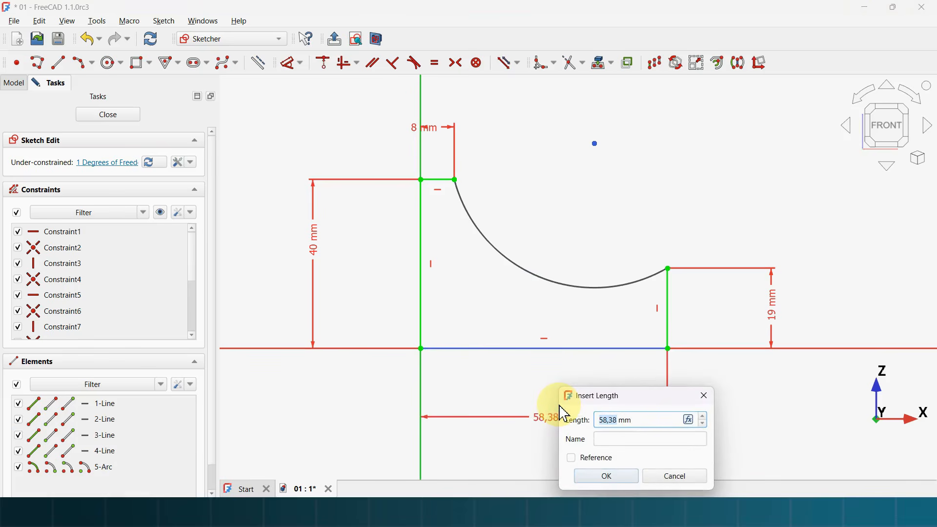
text(40)
key(Return)
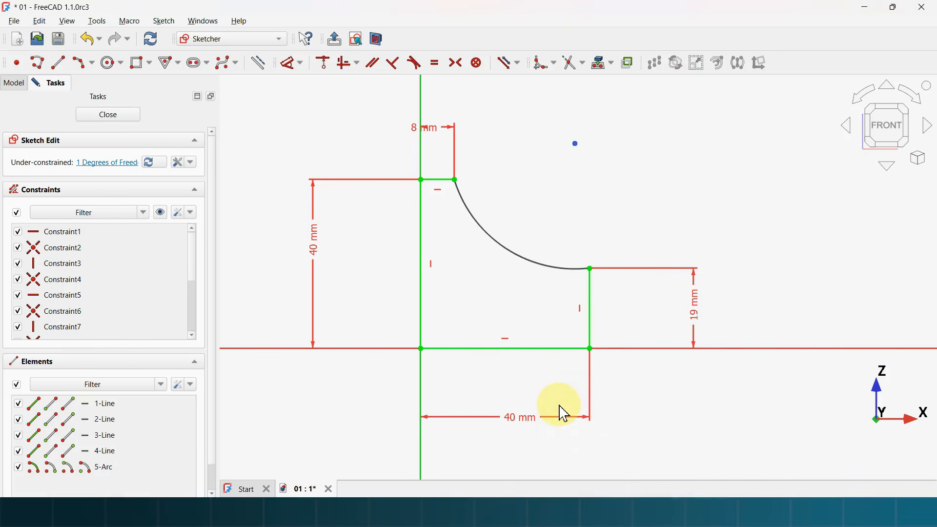
Set the concave arc's radius to 50 mm and close the sketch, with the whole profile fitted in view.
click(498, 243)
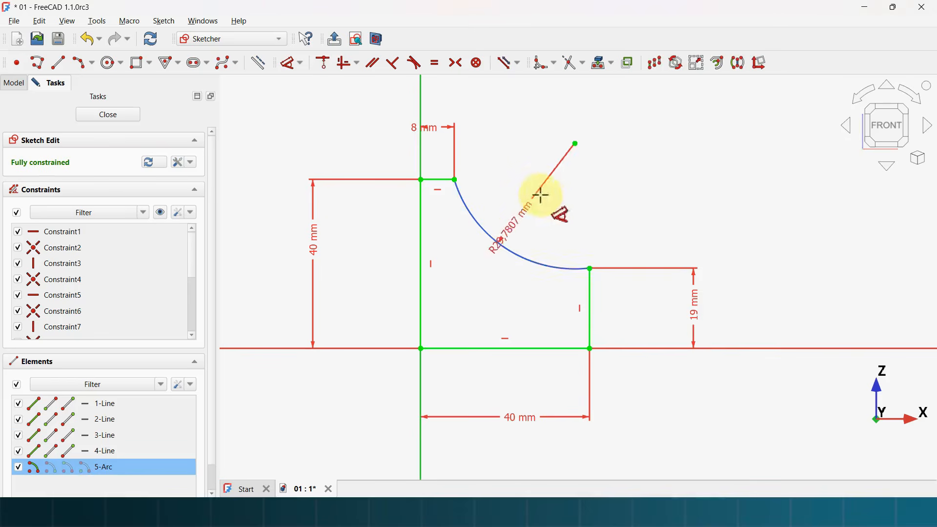
click(568, 190)
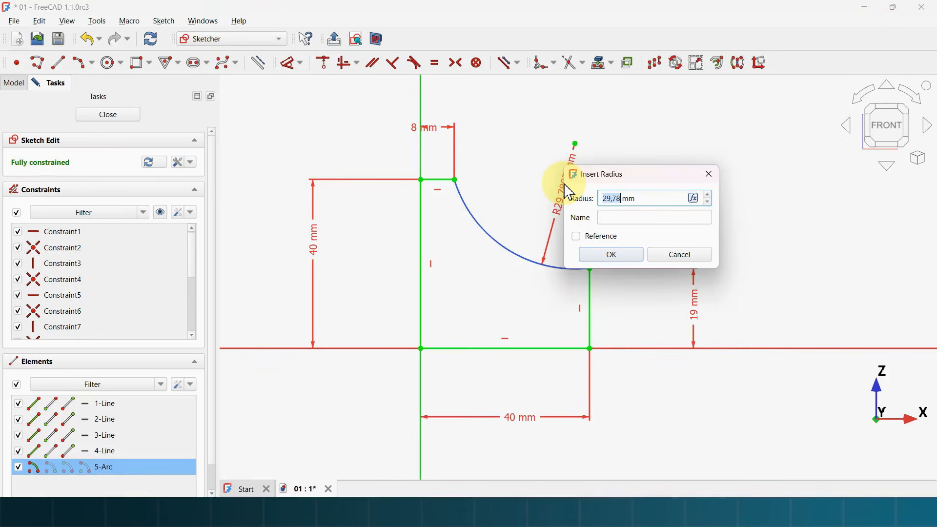
key(Return)
scroll(616, 300, down, 2)
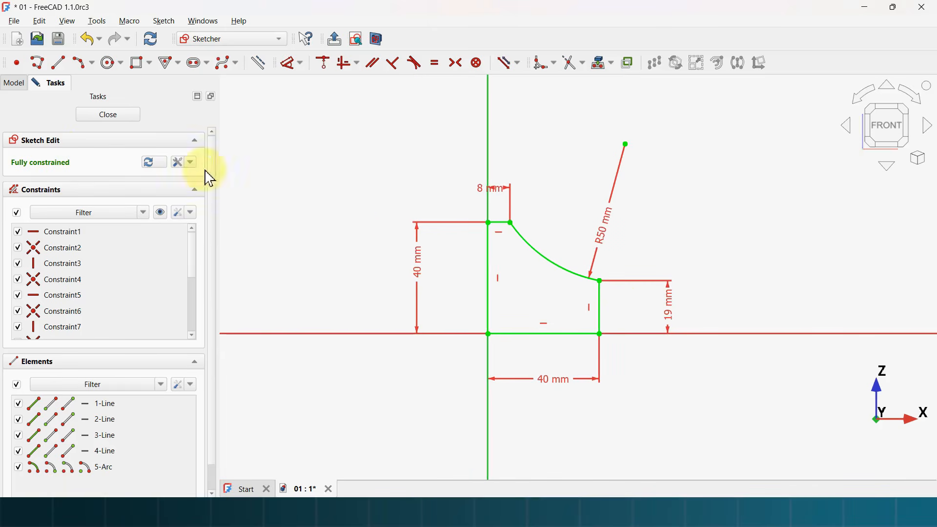
click(120, 117)
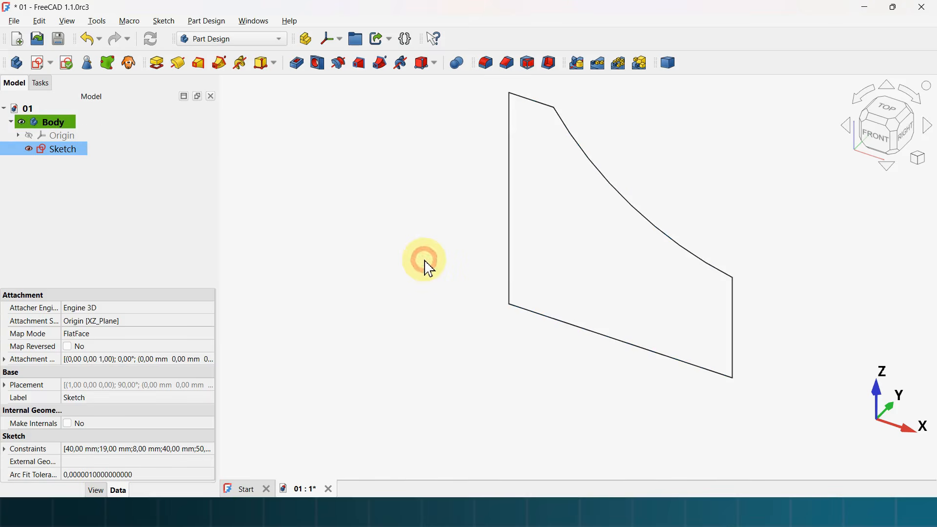
click(426, 261)
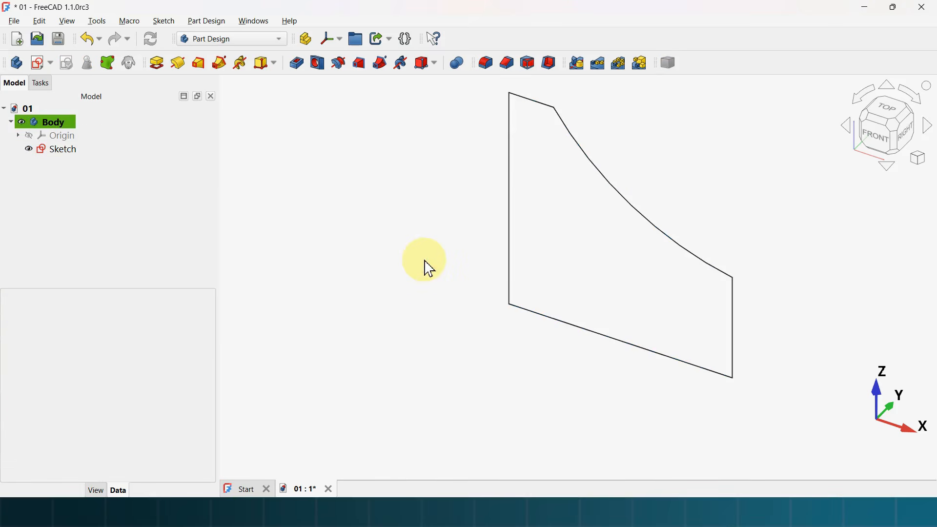
key(v)
key(f)
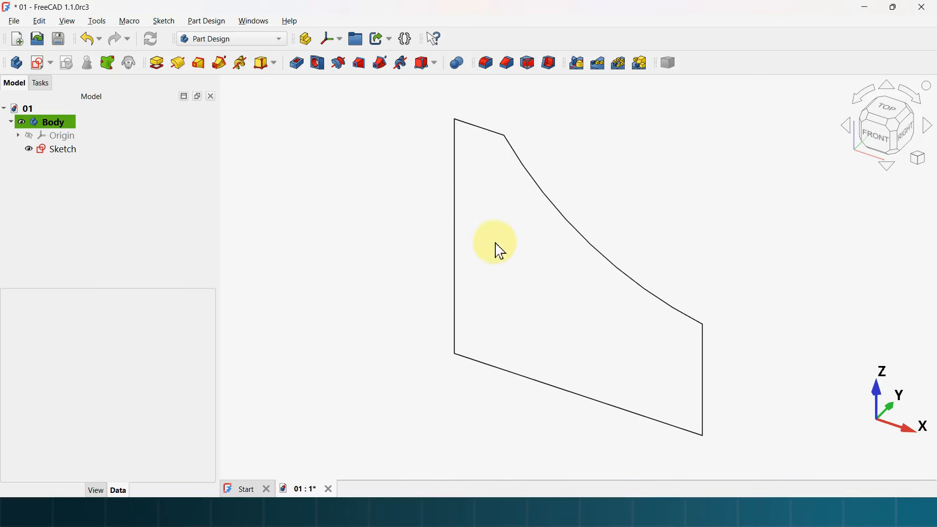
Start a one-sided Pad of the rib profile sketch, leaving its parameters open.
click(10, 87)
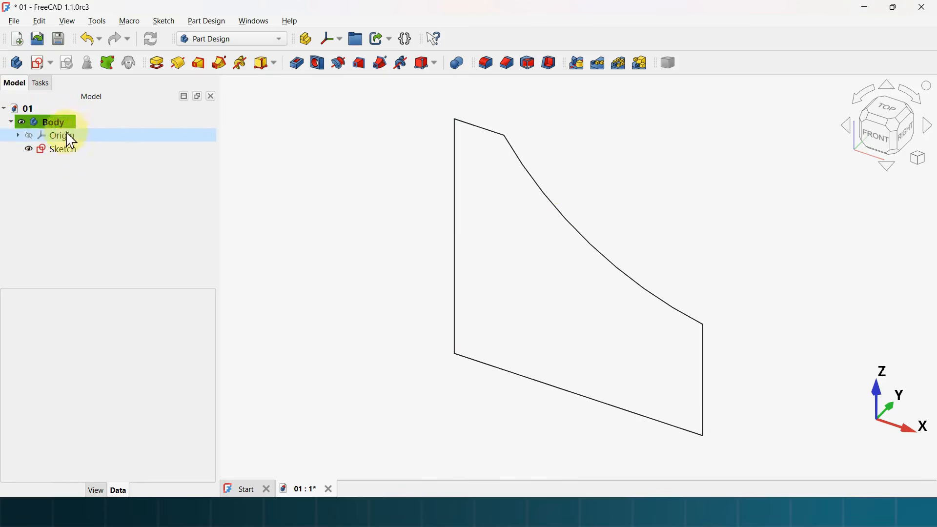
click(86, 155)
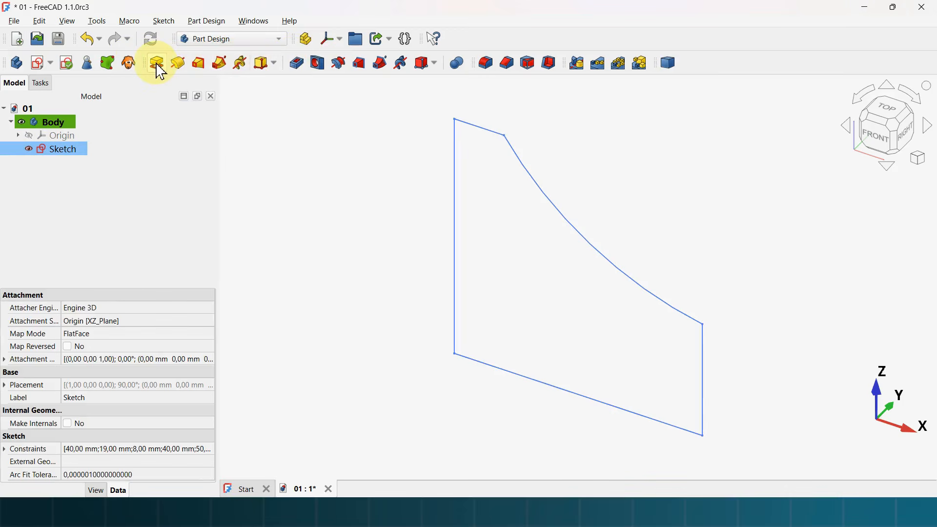
click(159, 68)
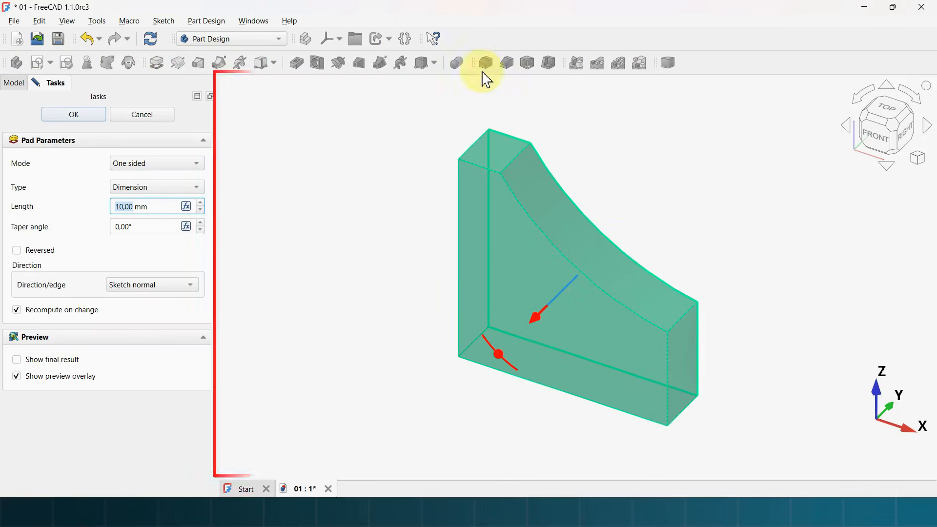
drag(755, 274, 739, 259)
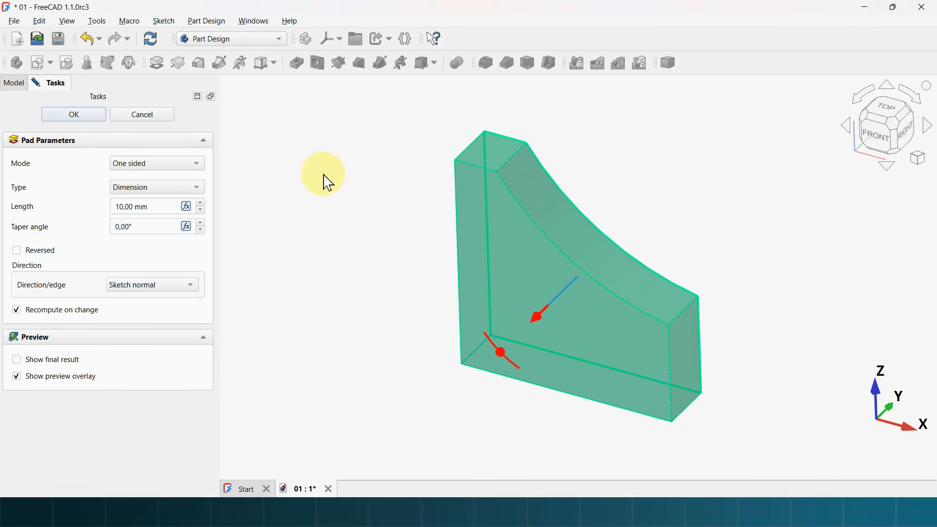
Check the rib thickness in D_011.png and set the Pad to Symmetric with a length of 0.8 mm.
key(alt+Tab)
mouse_move(255, 320)
mouse_down()
mouse_move(374, 222)
mouse_move(439, 98)
mouse_up()
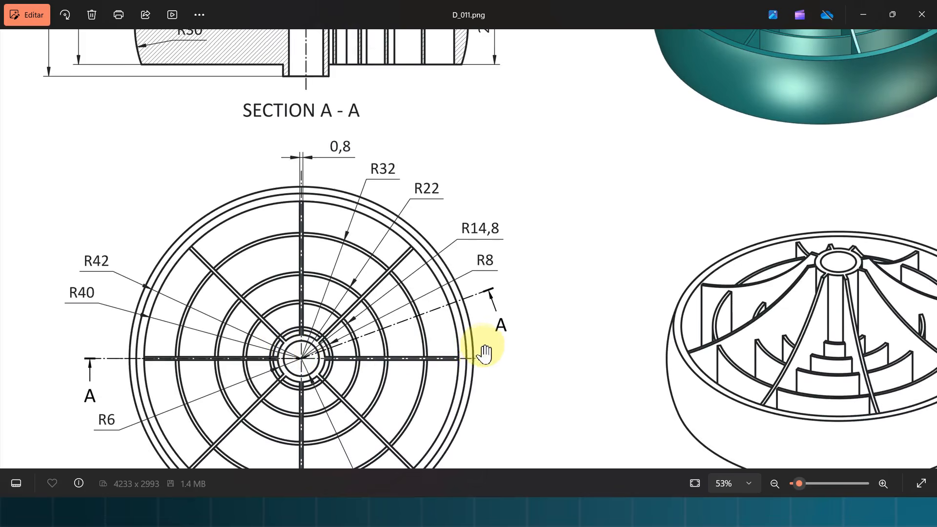
key(alt+Tab)
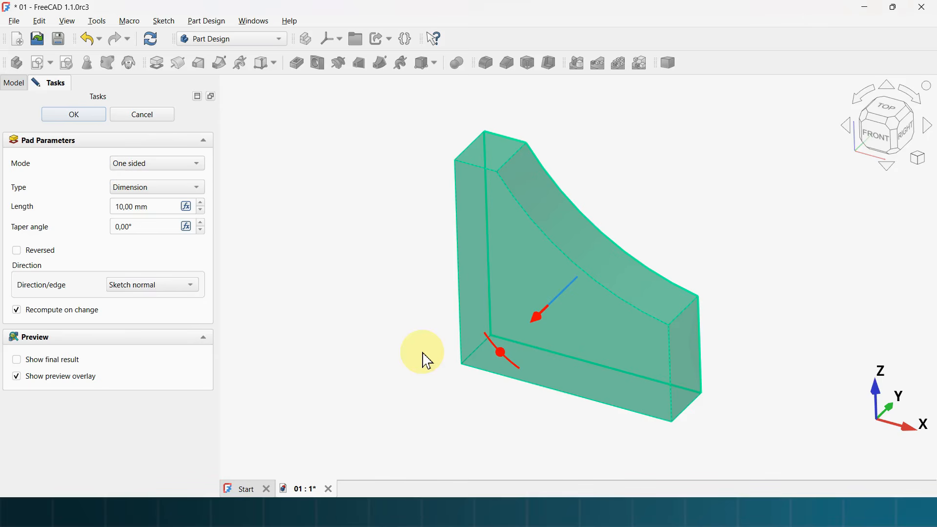
click(177, 164)
click(172, 195)
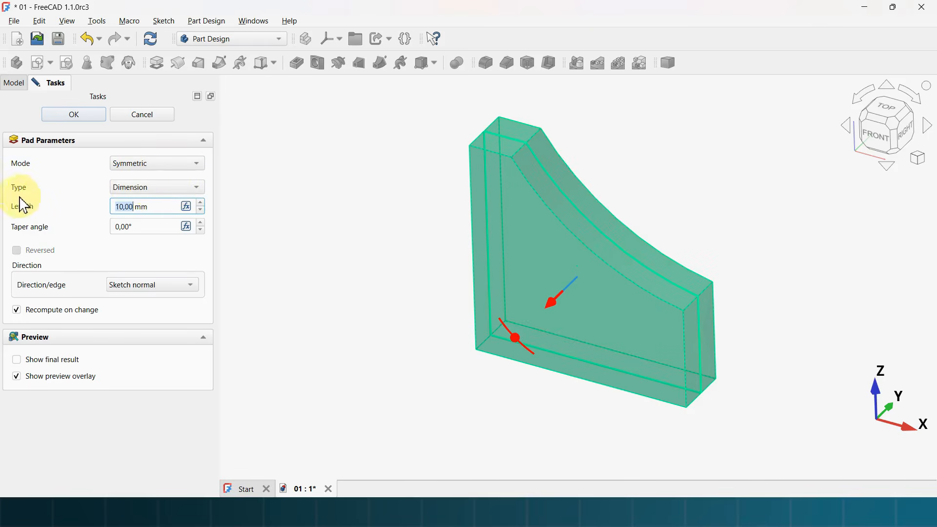
drag(158, 206, 59, 205)
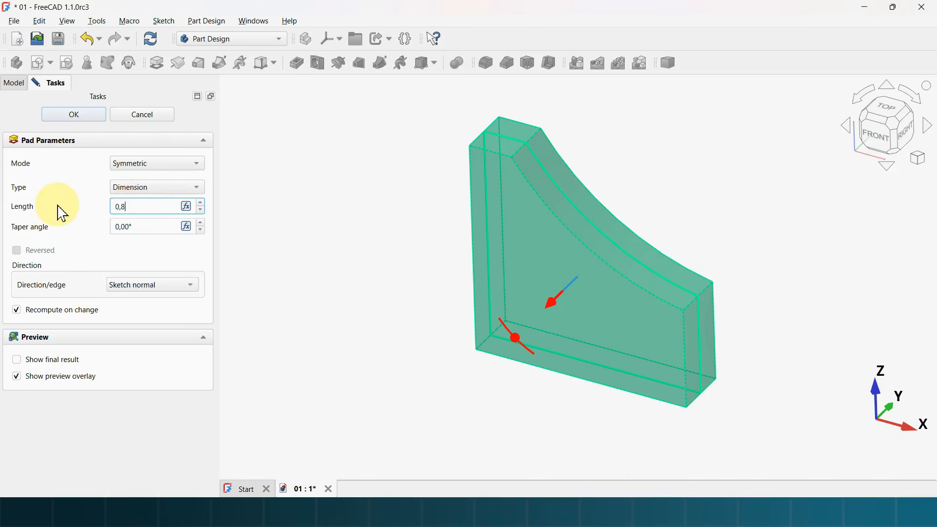
click(373, 229)
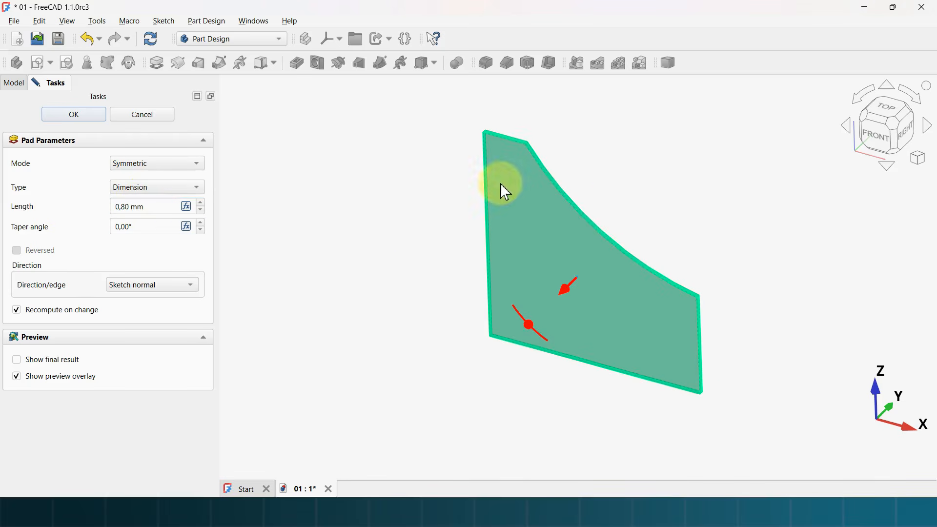
Show the Pad's final result, turn off its preview overlay and accept the feature.
scroll(464, 327, up, 2)
scroll(464, 327, down, 2)
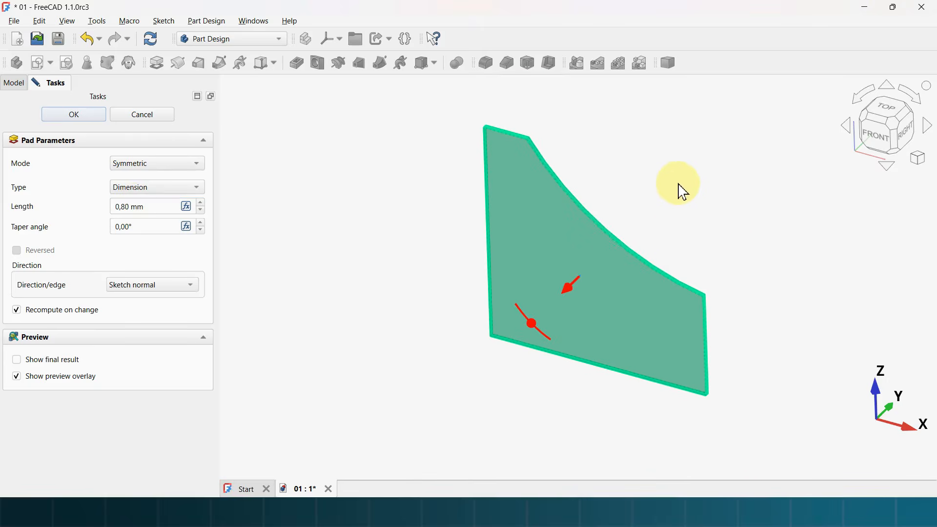
scroll(661, 186, up, 2)
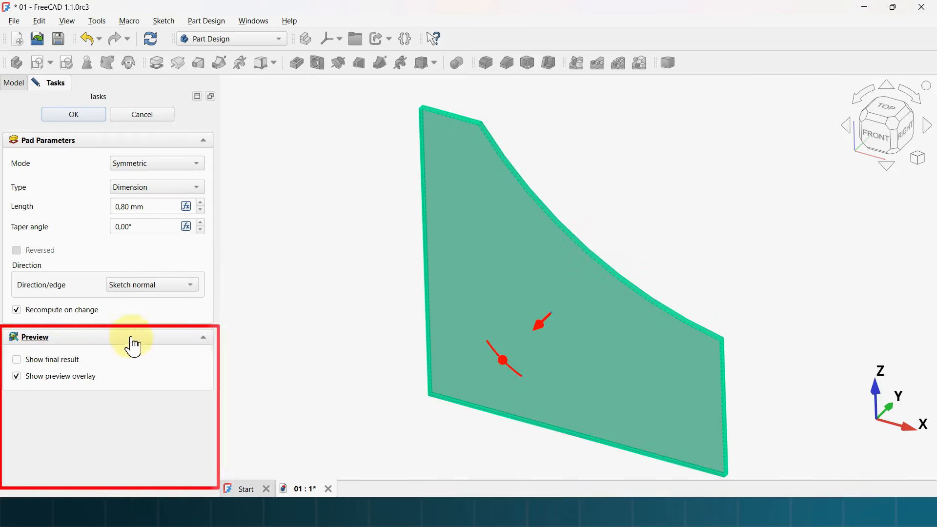
click(42, 363)
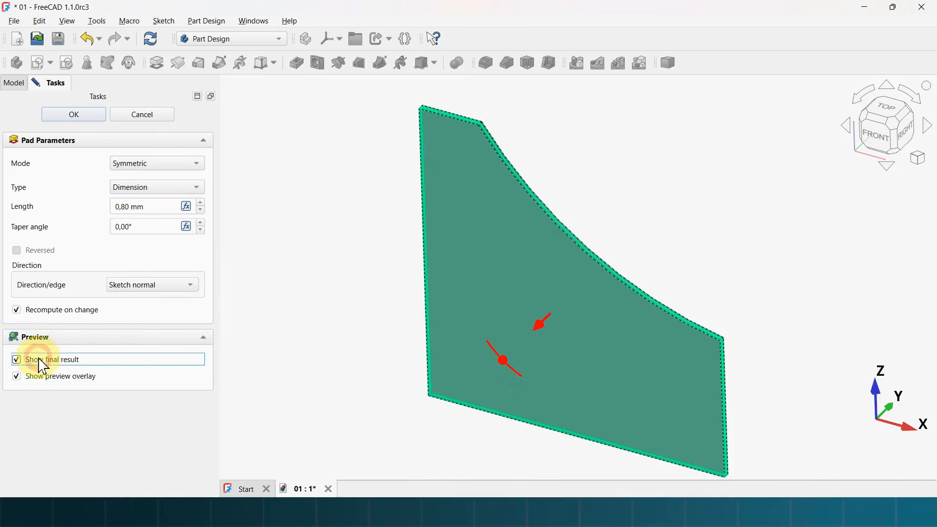
click(30, 386)
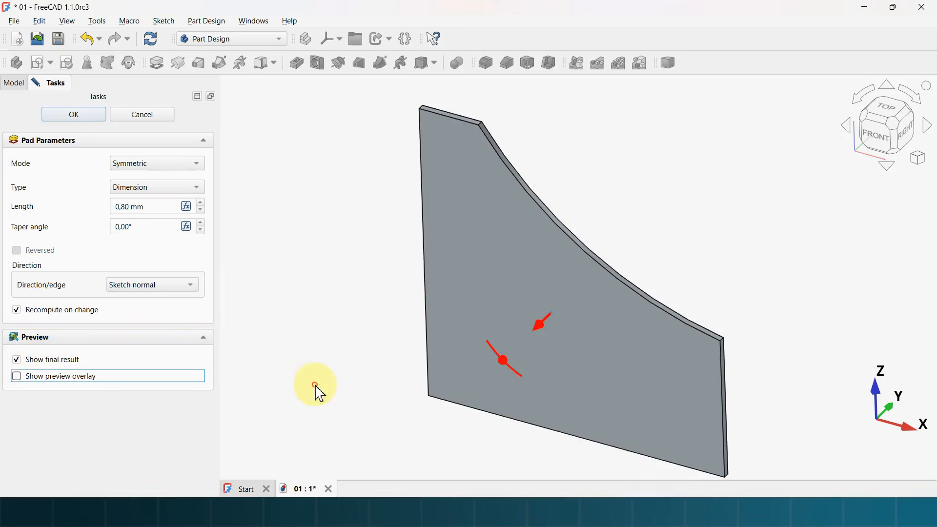
scroll(313, 391, down, 2)
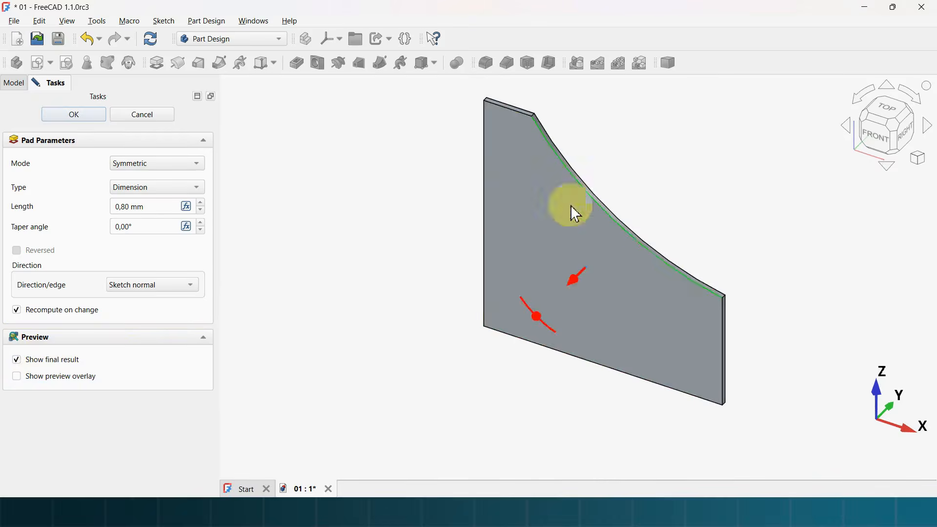
click(73, 115)
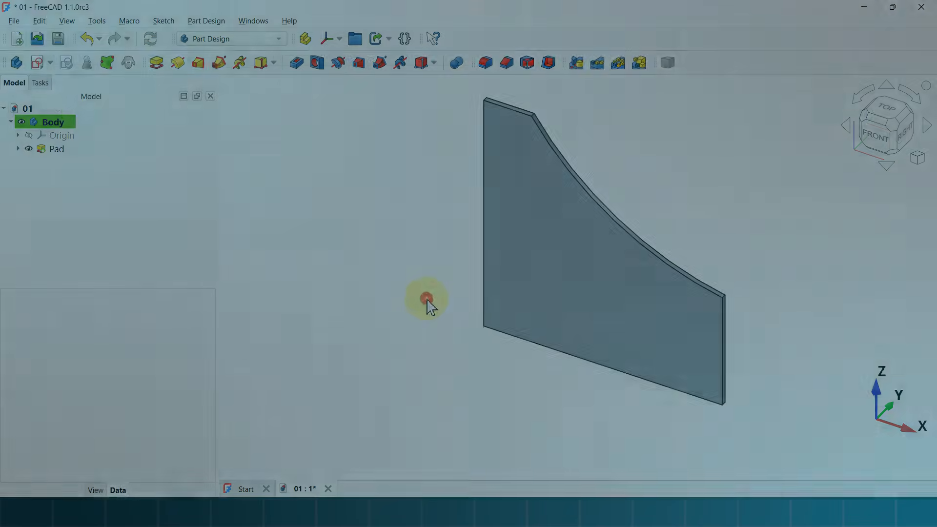
middle_drag(427, 299, 732, 233)
key(0)
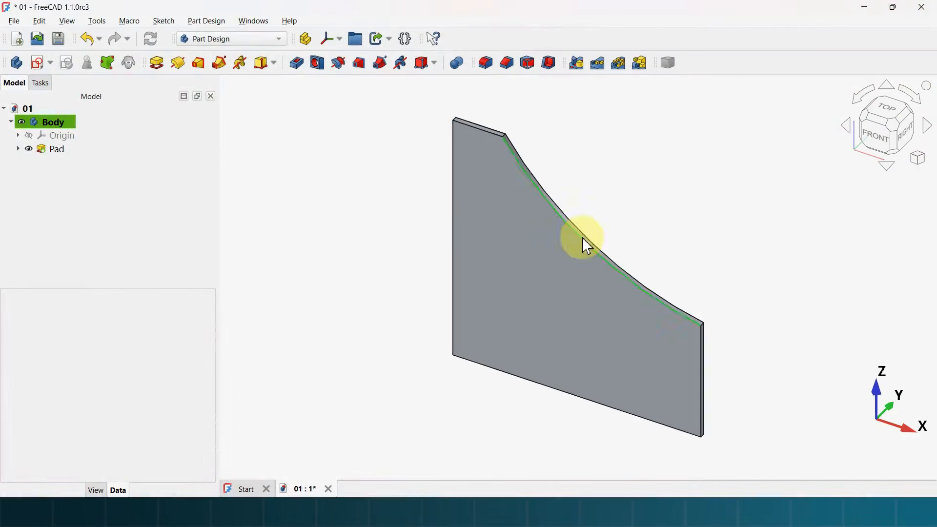
mouse_move(684, 265)
middle_down()
mouse_move(471, 293)
mouse_move(540, 314)
mouse_move(698, 273)
middle_up()
click(561, 288)
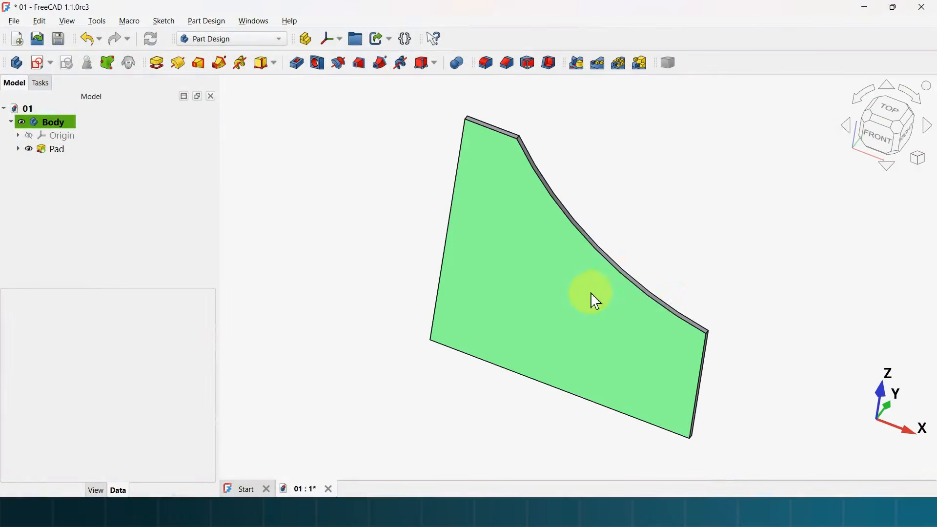
click(828, 420)
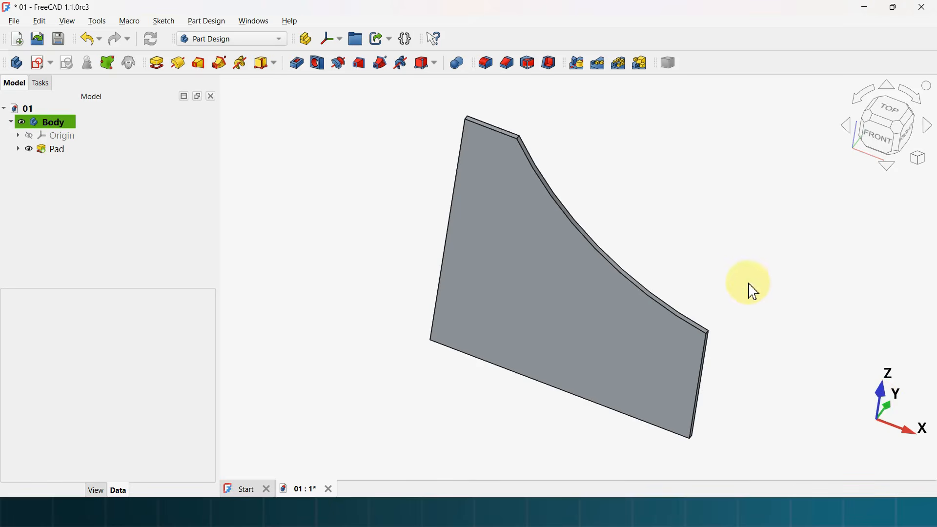
key(Home)
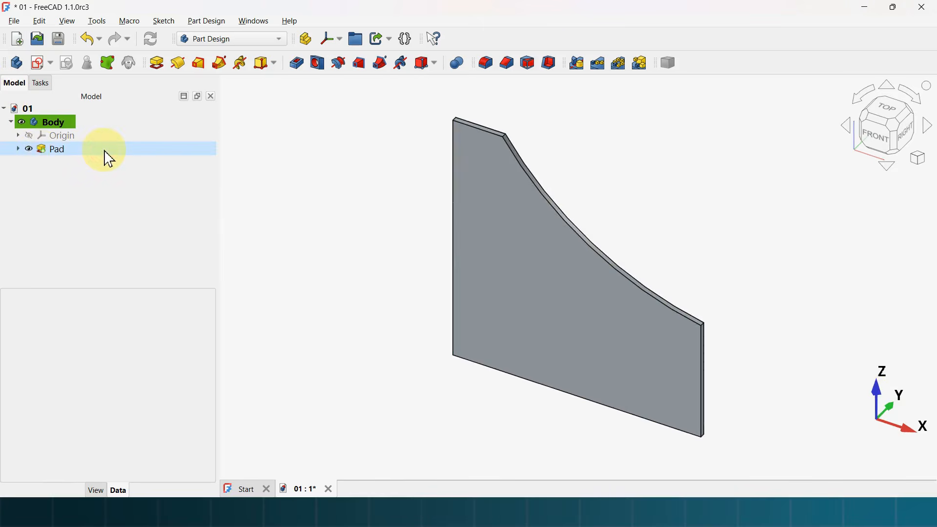
Start a polar pattern of the rib Pad and use the Base Z-axis as its rotation axis.
click(107, 156)
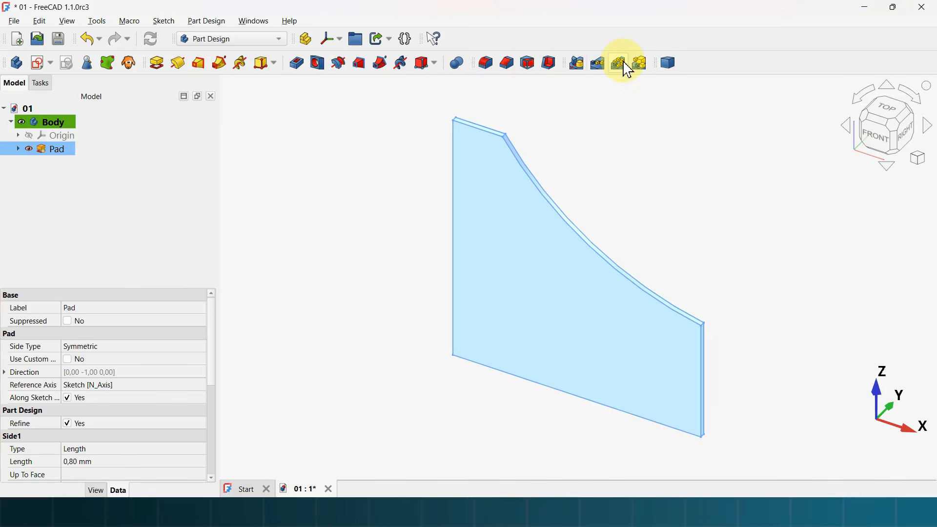
click(626, 67)
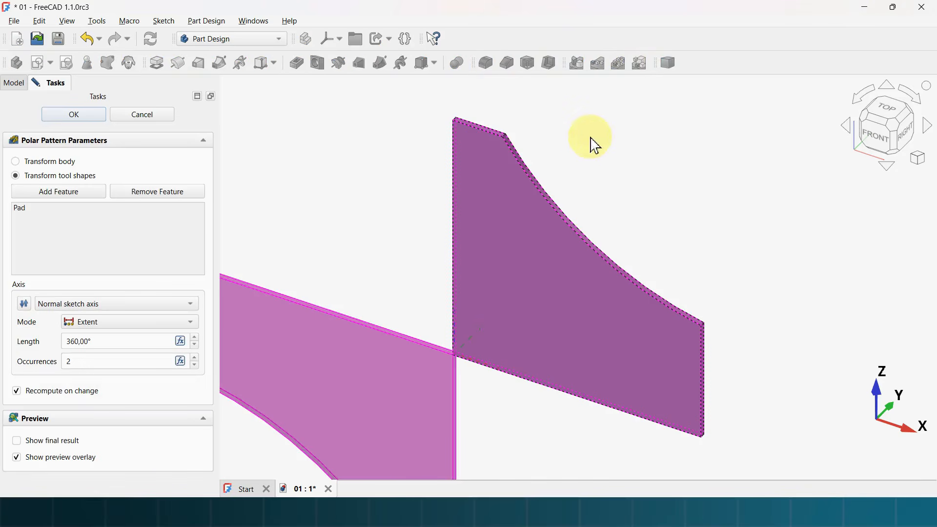
scroll(597, 168, down, 4)
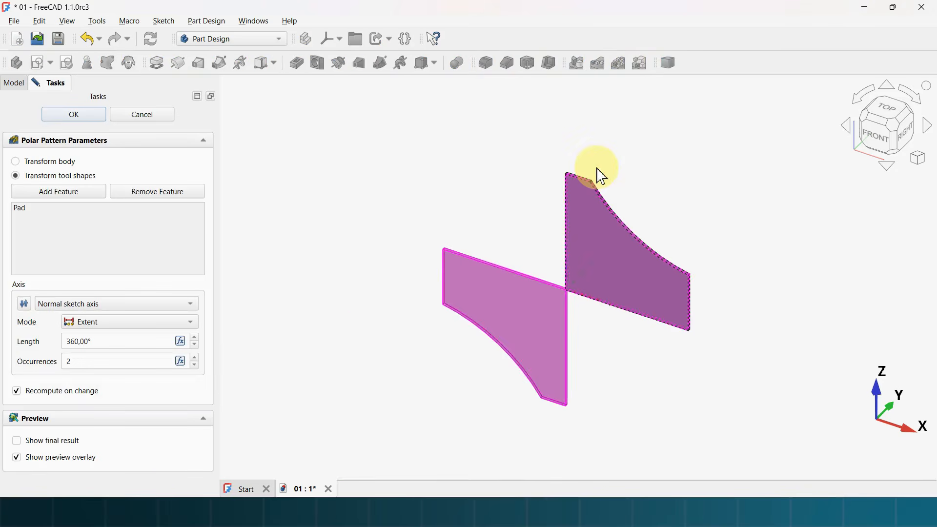
middle_drag(634, 331, 620, 356)
key(Home)
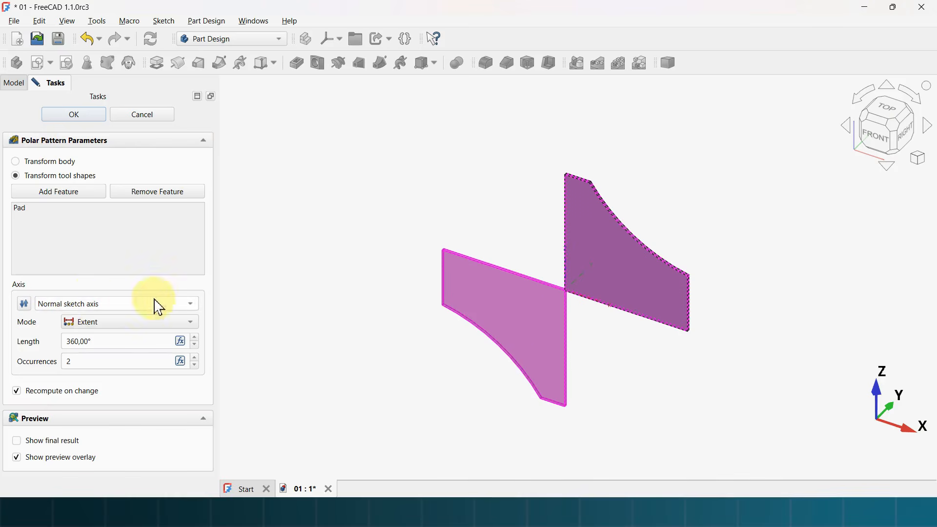
click(101, 305)
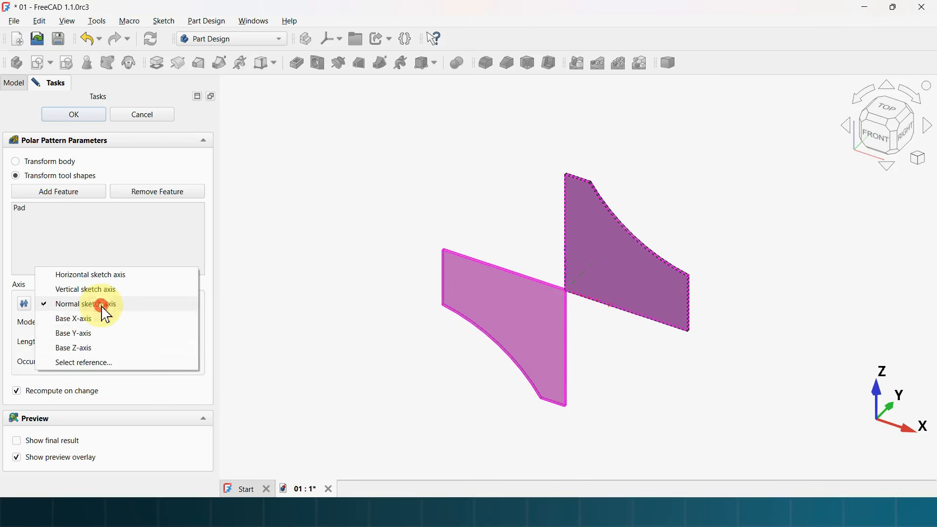
click(100, 349)
middle_drag(613, 198, 611, 230)
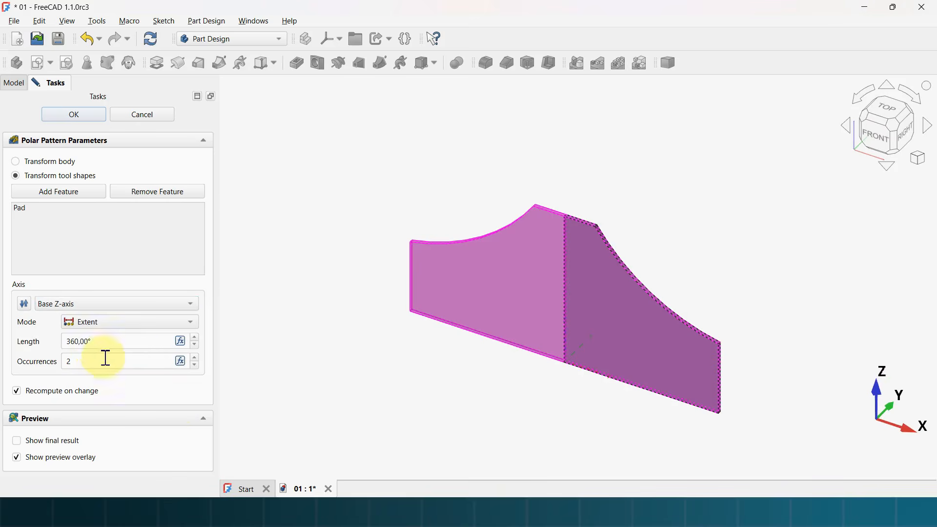
Set the polar pattern to 8 occurrences and accept it.
click(68, 362)
key(BackSpace)
text(8)
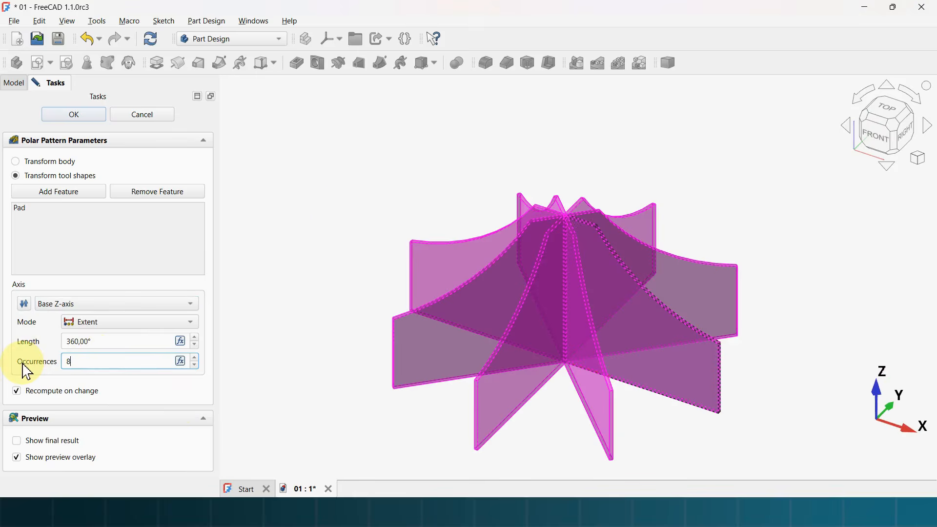
click(342, 215)
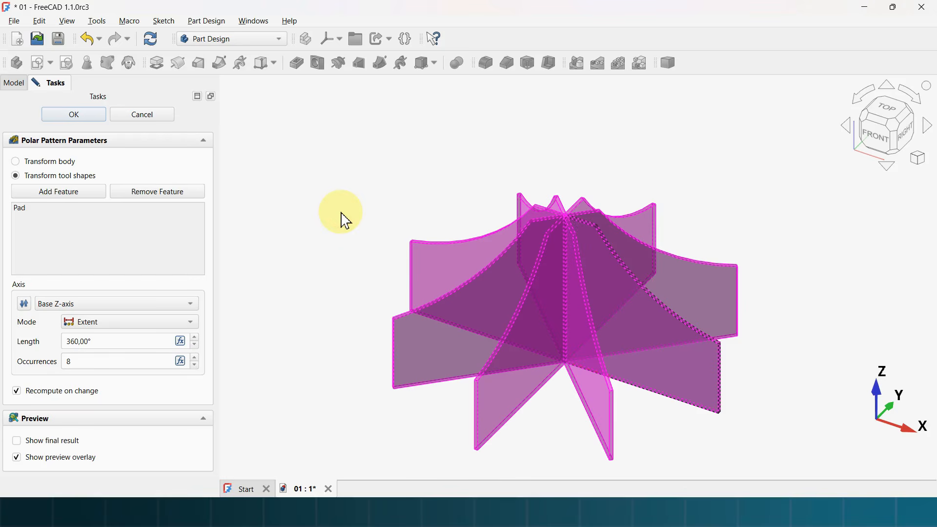
click(84, 116)
click(592, 290)
middle_drag(594, 292, 525, 416)
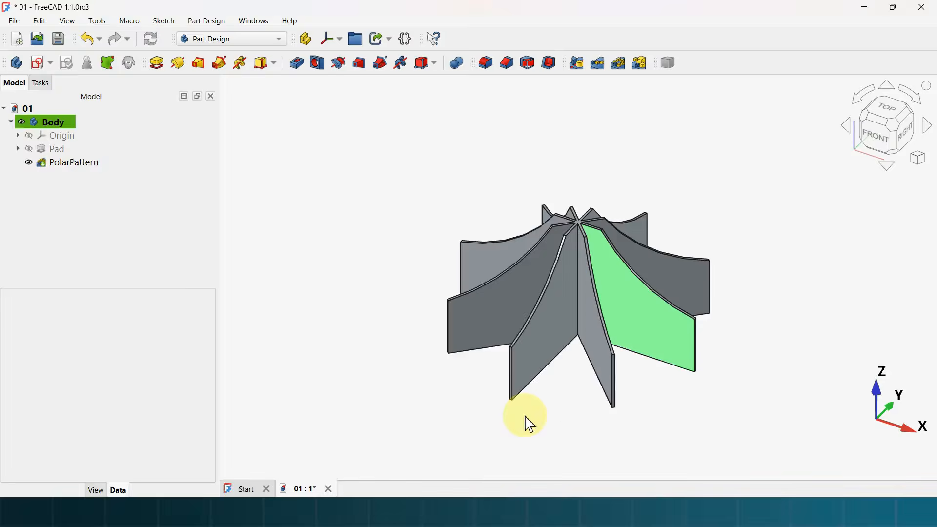
middle_drag(457, 334, 490, 374)
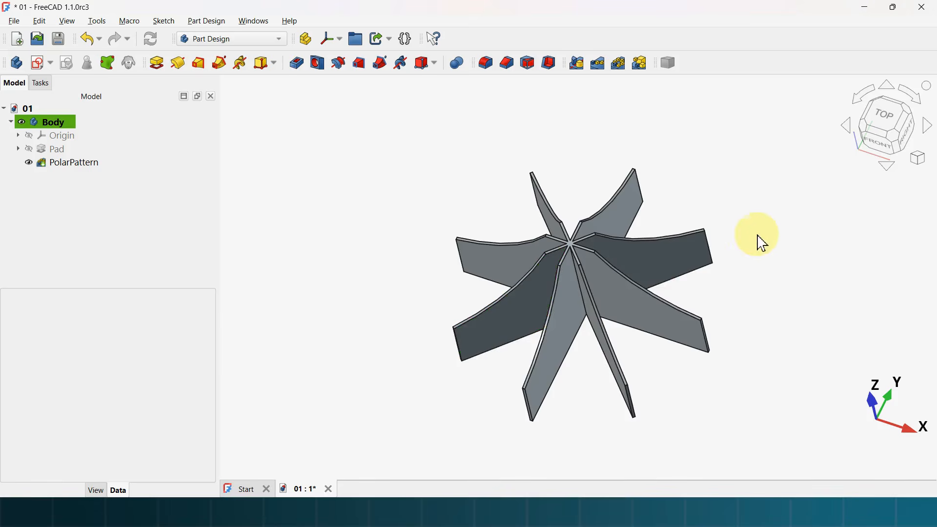
middle_drag(786, 236, 711, 337)
key(0)
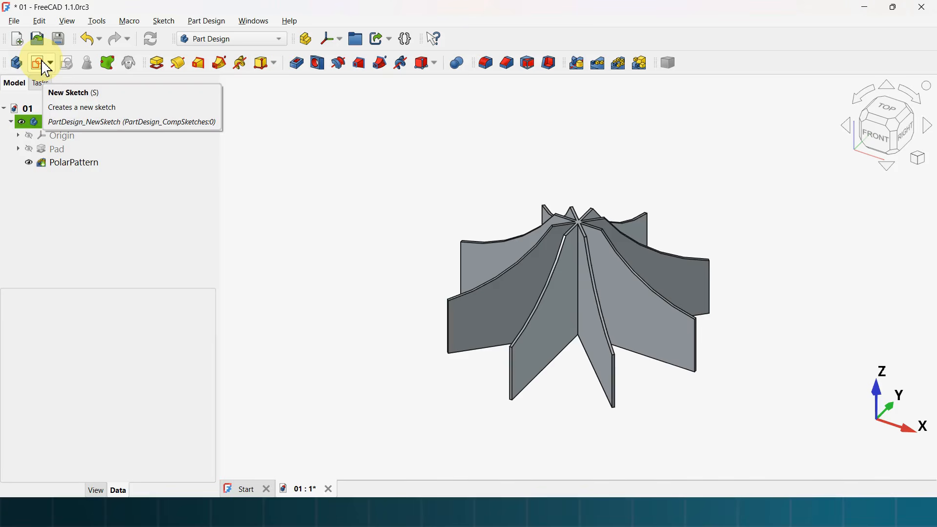
Start a new sketch on the XZ plane and switch on the section view of the ribs.
click(41, 64)
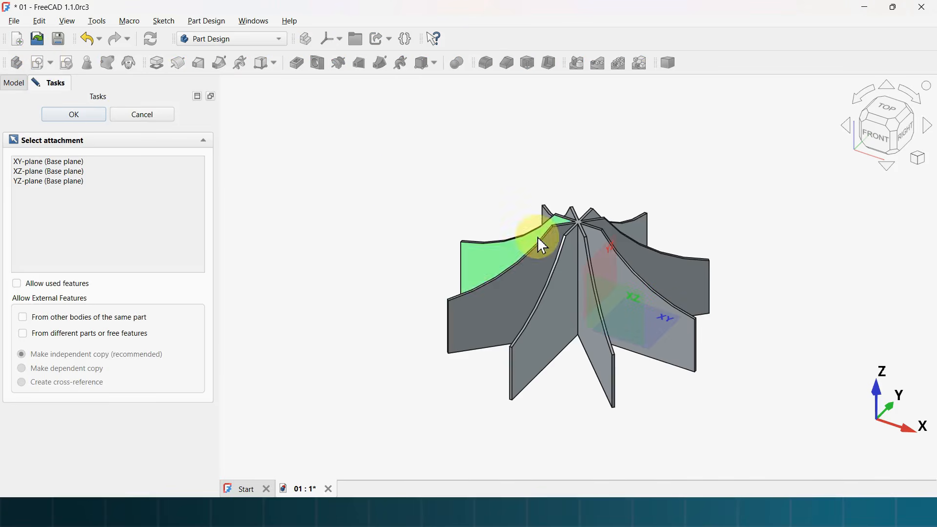
click(631, 295)
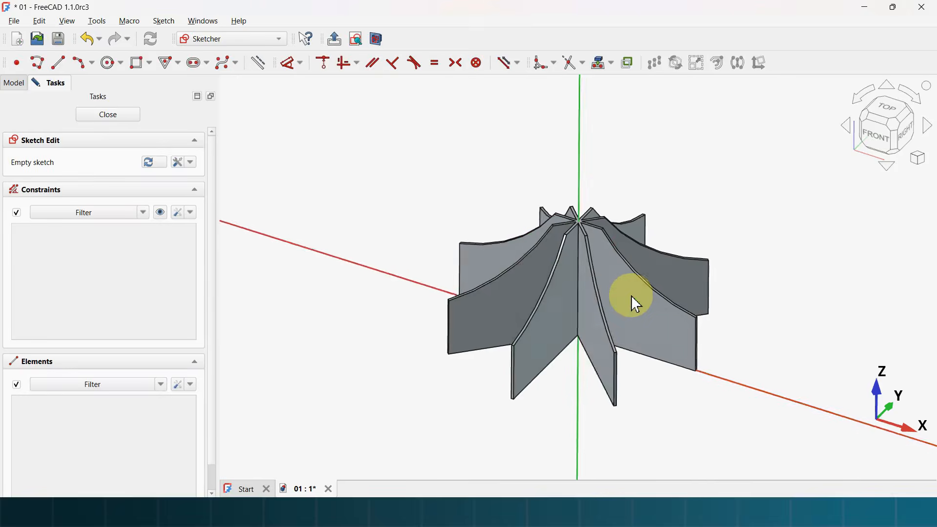
click(378, 39)
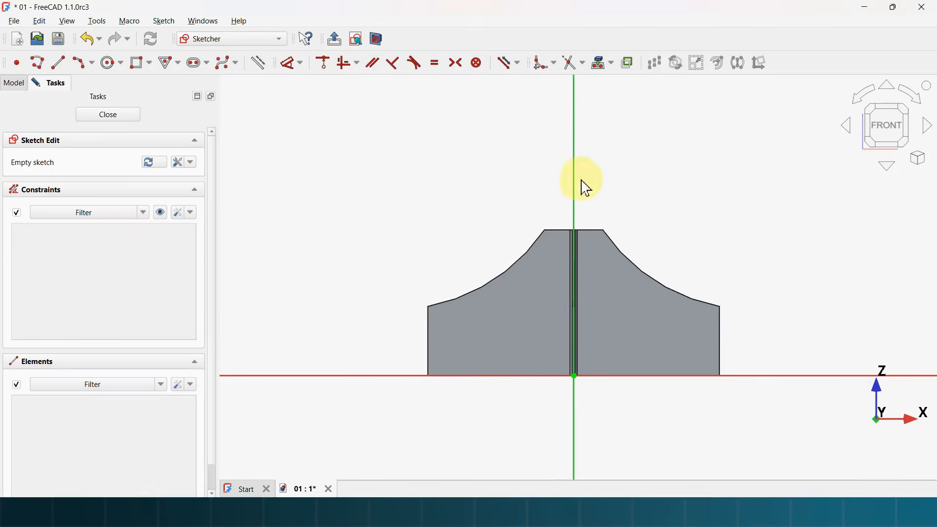
scroll(533, 125, down, 5)
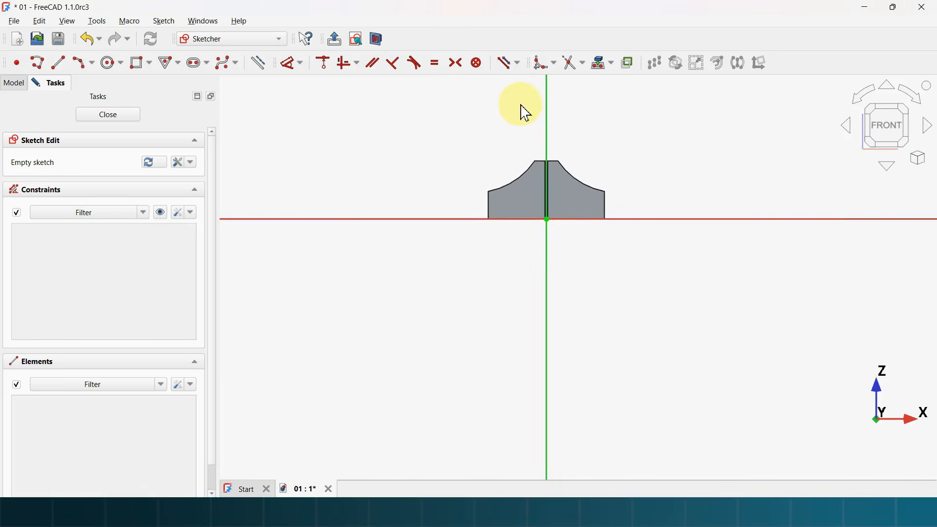
scroll(522, 110, up, 4)
scroll(539, 229, down, 4)
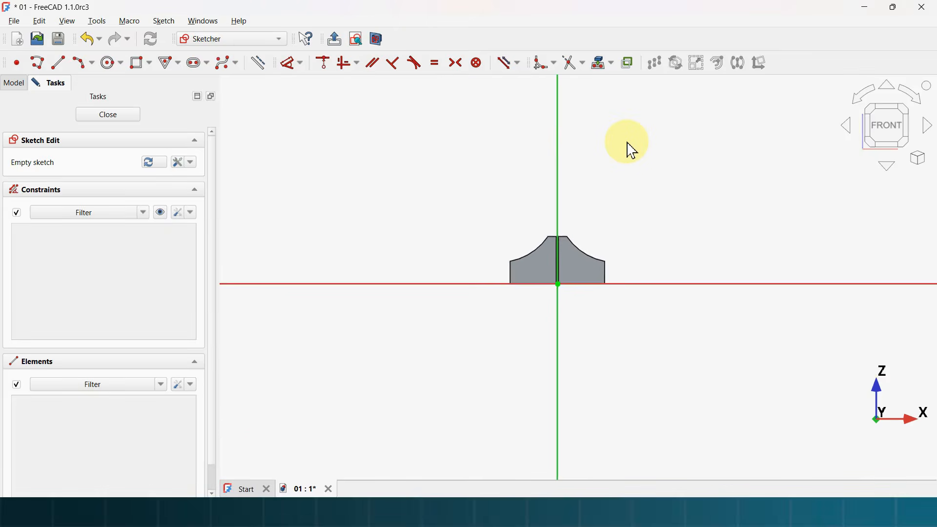
scroll(633, 151, up, 3)
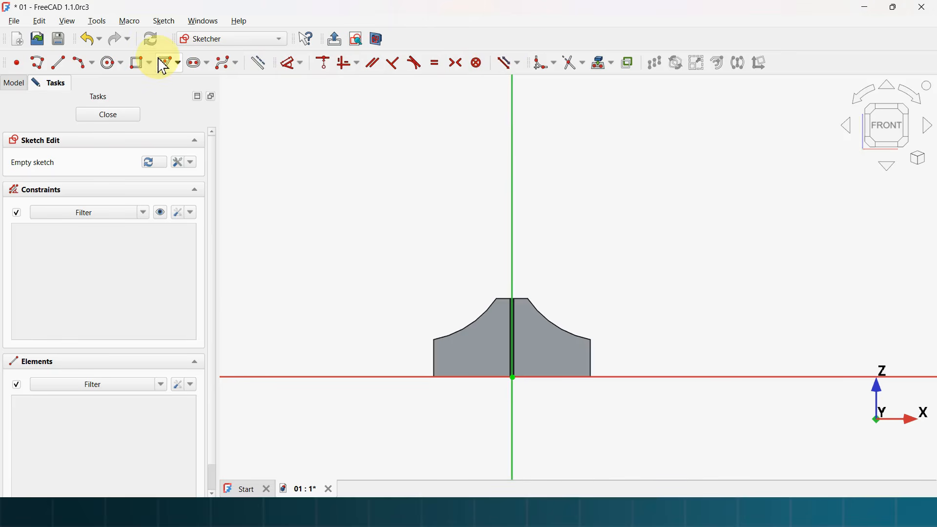
Draw an upright rectangle outside the ribs on the positive X side, with its base on the horizontal axis.
click(134, 69)
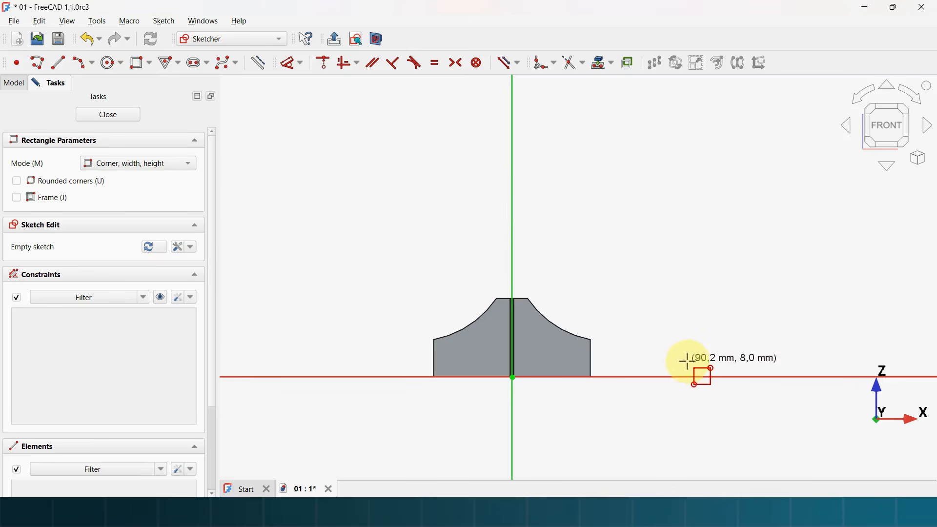
click(682, 377)
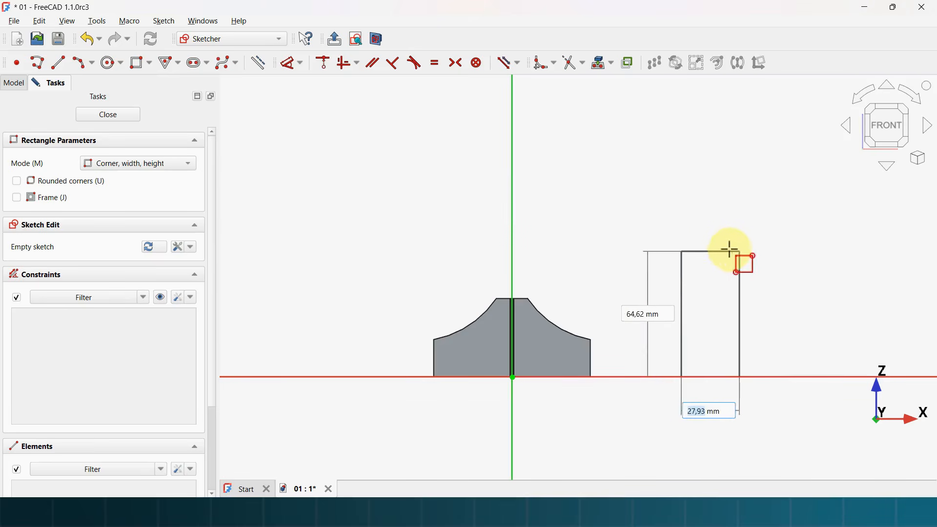
click(745, 265)
key(Escape)
scroll(733, 310, up, 4)
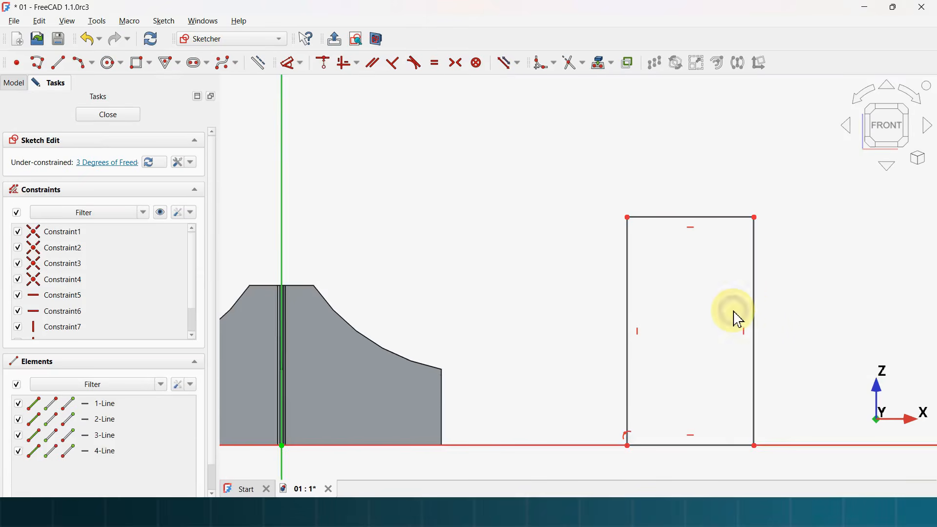
Delete the rectangle's outer vertical side and draw an outward-bulging arc through three rim points in the gap.
middle_drag(796, 320, 642, 296)
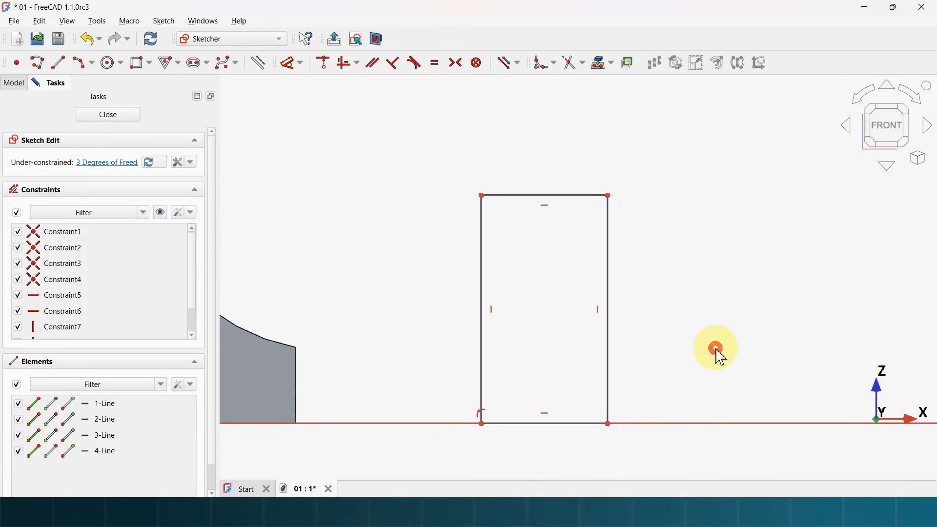
click(608, 303)
key(Delete)
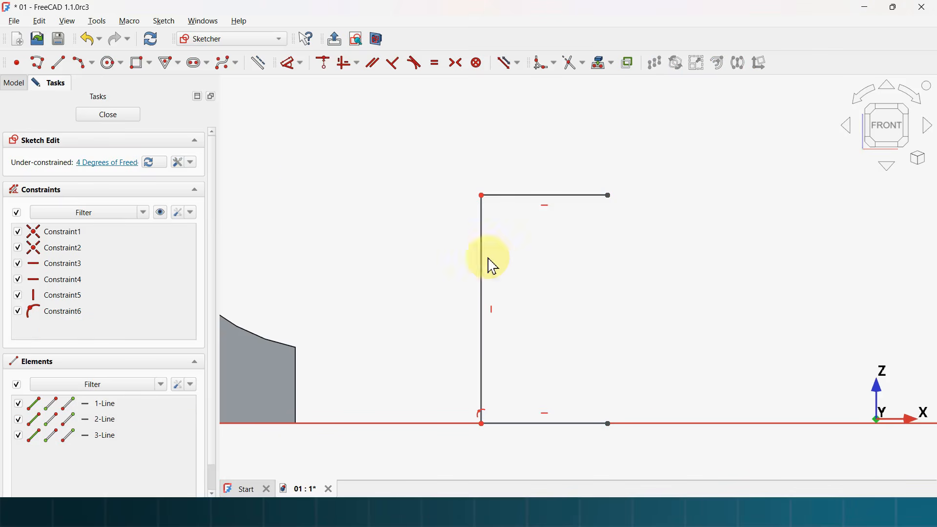
click(78, 64)
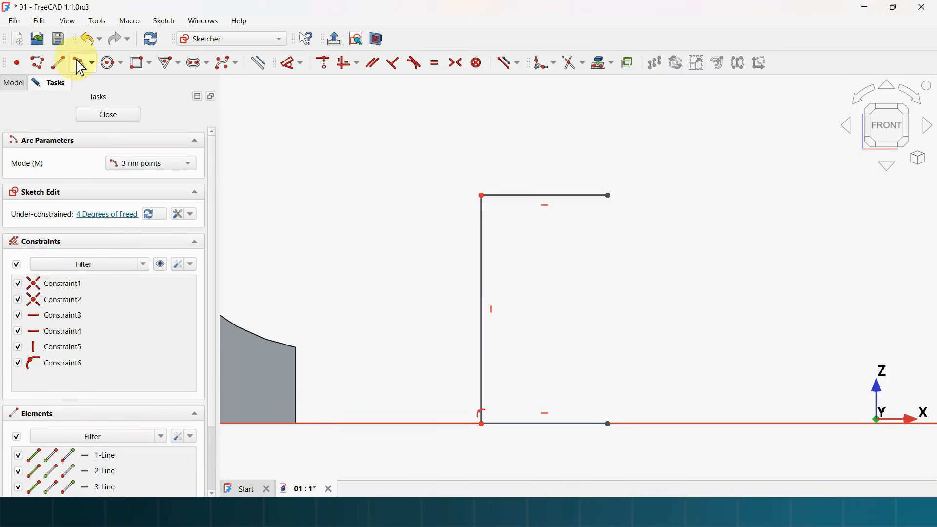
click(634, 196)
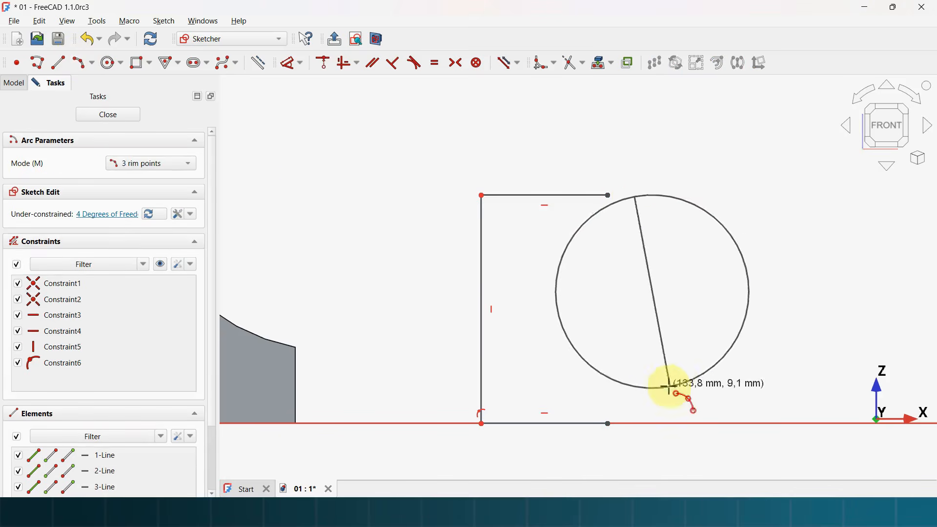
click(659, 413)
click(694, 287)
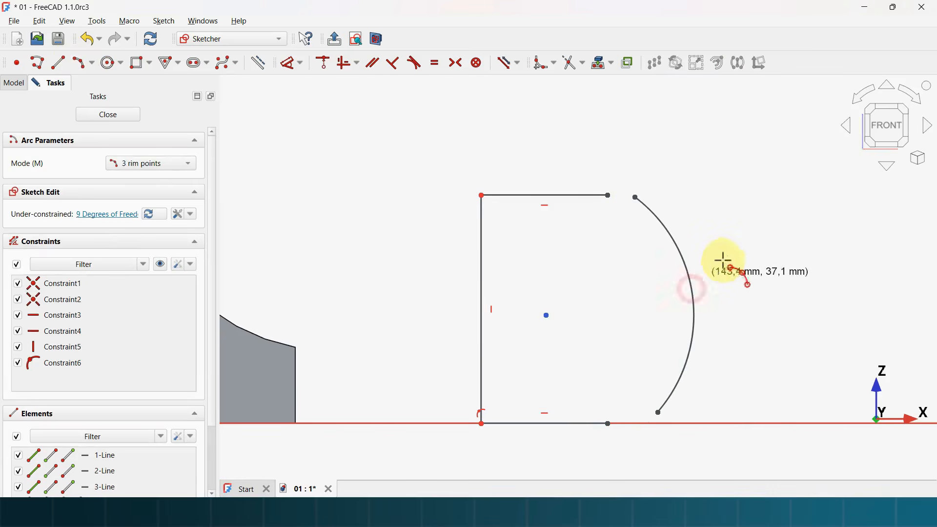
right_click(758, 232)
Join both arc ends to the free endpoints of the upper and lower horizontal lines with coincident constraints.
drag(580, 164, 699, 243)
click(323, 73)
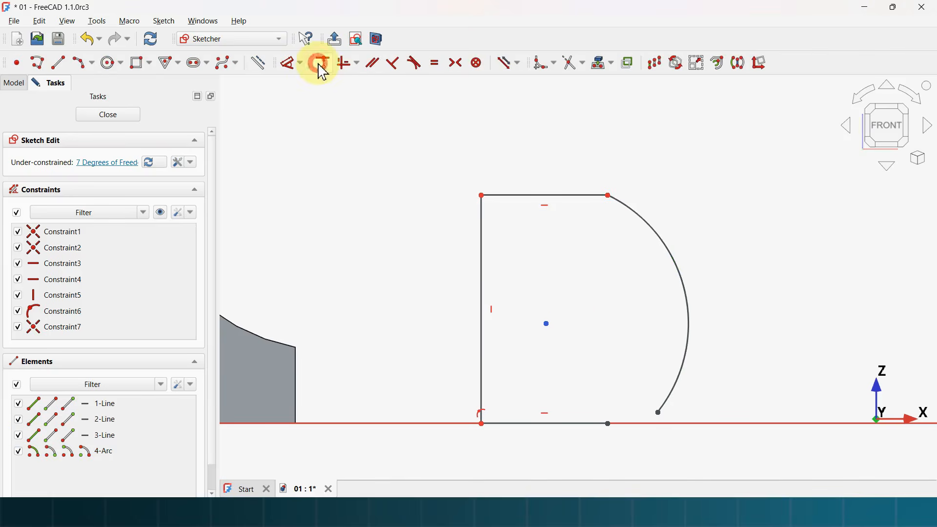
scroll(583, 381, up, 1)
drag(683, 461, 703, 471)
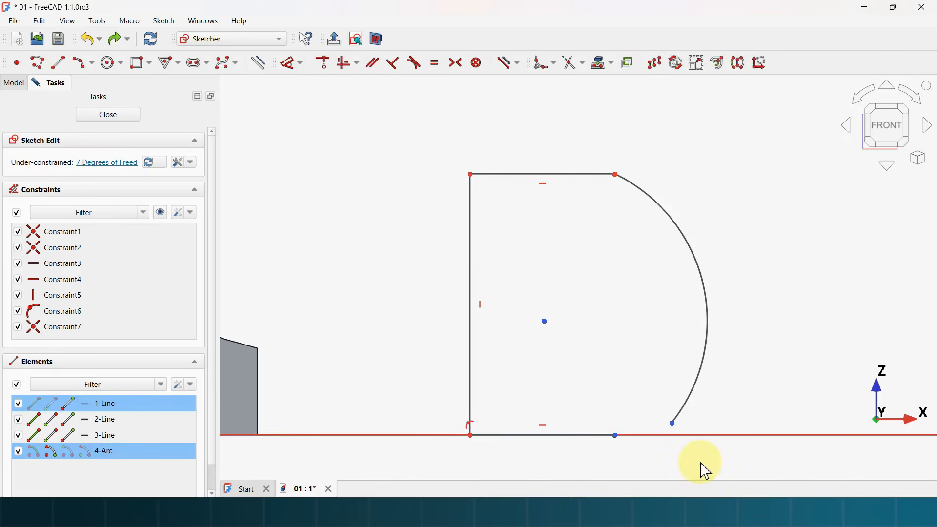
click(322, 63)
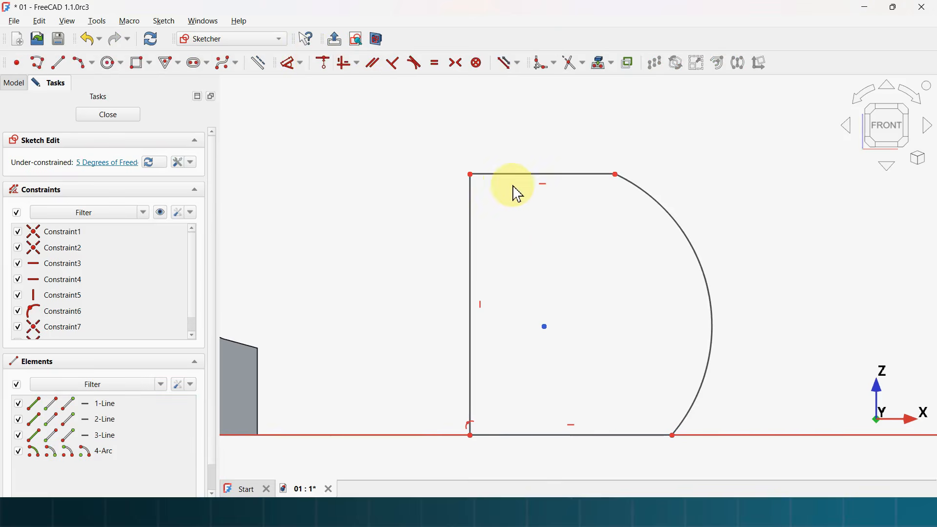
Constrain the profile's upper and lower horizontal lines to equal length.
scroll(558, 250, down, 2)
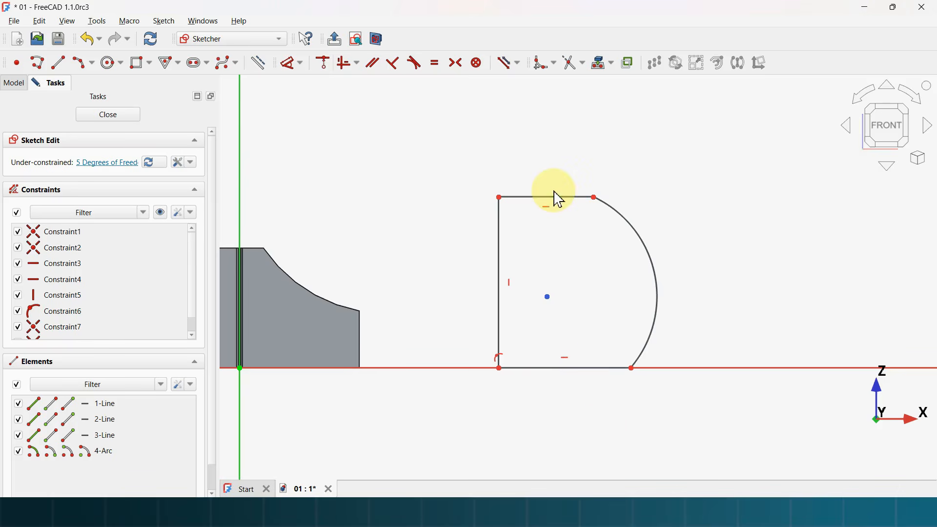
drag(610, 403, 585, 335)
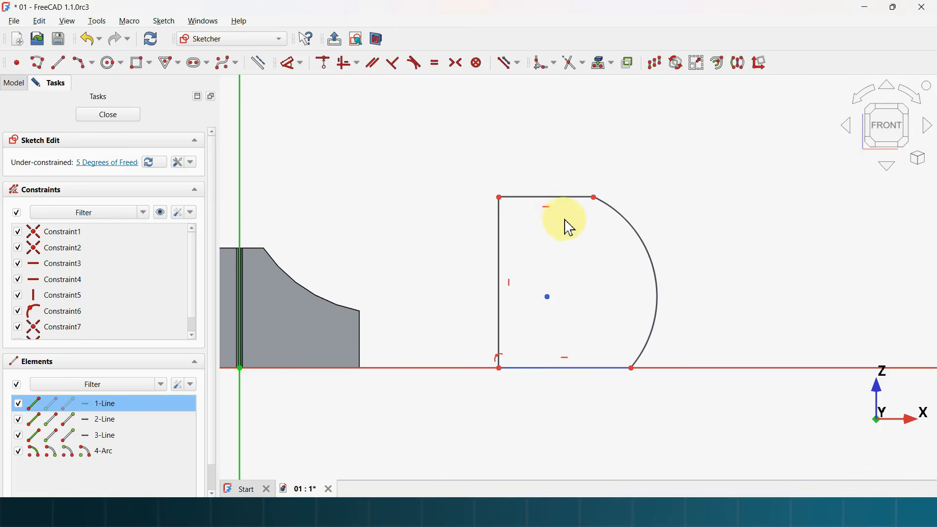
click(543, 197)
click(435, 63)
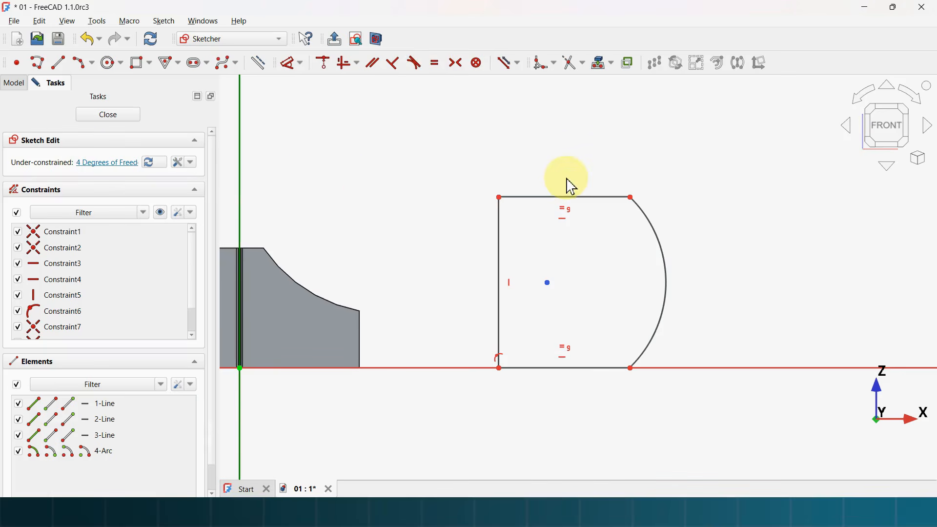
Dimension the profile's upper horizontal line to 2 mm.
click(294, 68)
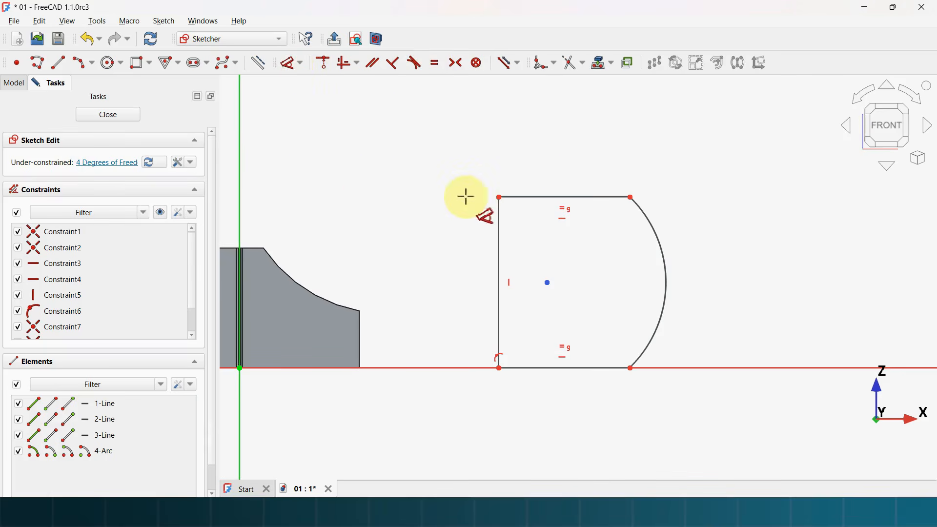
click(582, 195)
click(580, 131)
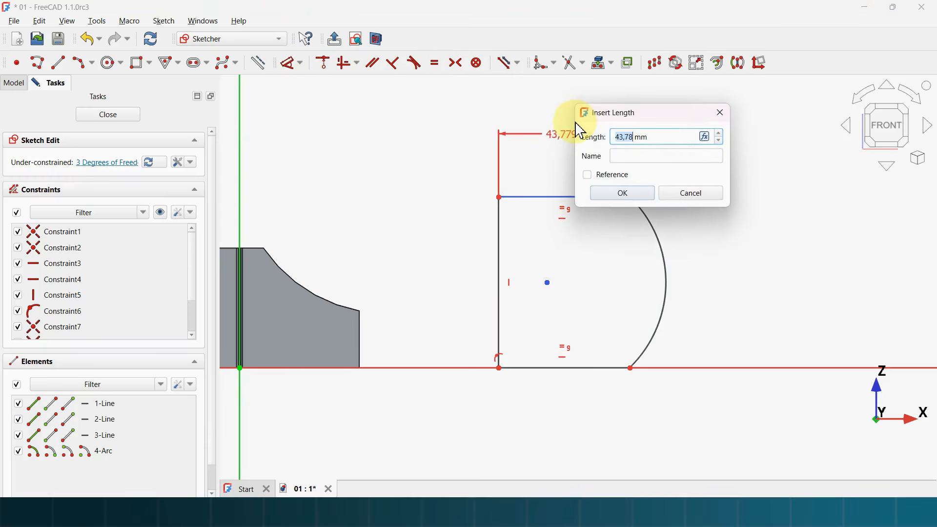
text(2)
key(Return)
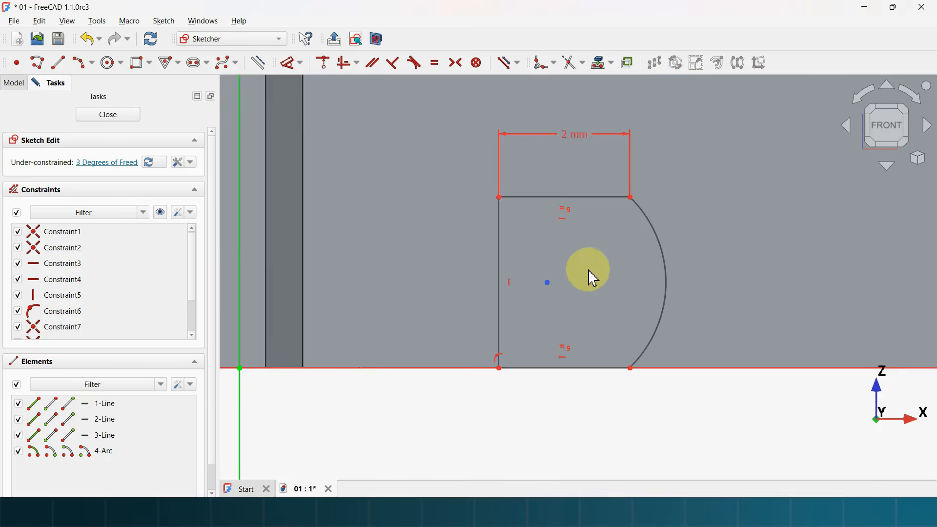
Dimension the profile's straight vertical side to 20 mm.
scroll(587, 269, down, 5)
scroll(590, 256, up, 3)
click(529, 283)
key(d)
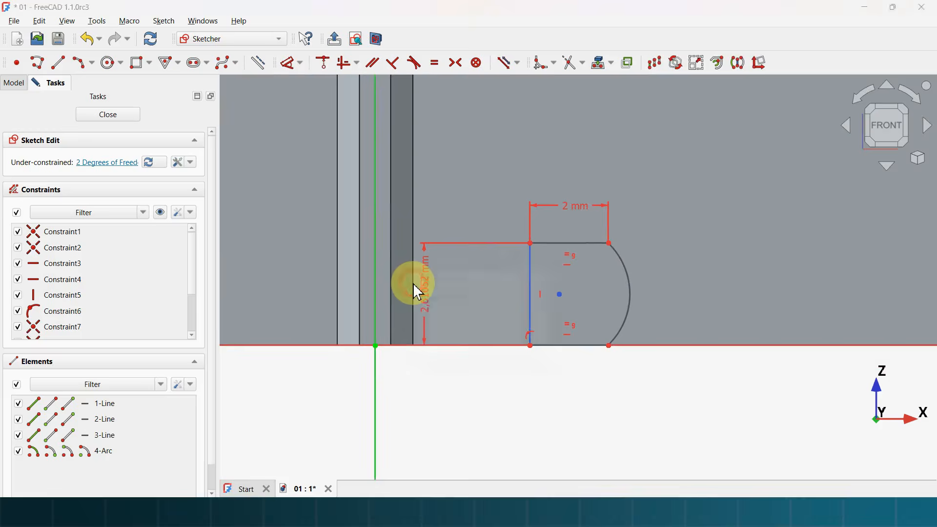
click(417, 291)
text(20)
key(Return)
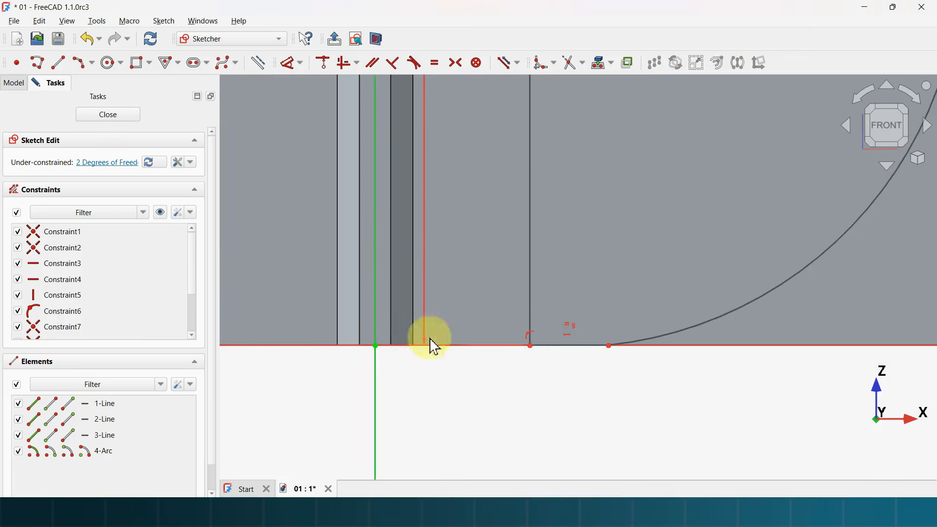
Set the radius of the profile's outer arc to 30 mm.
scroll(504, 476, down, 4)
key(d)
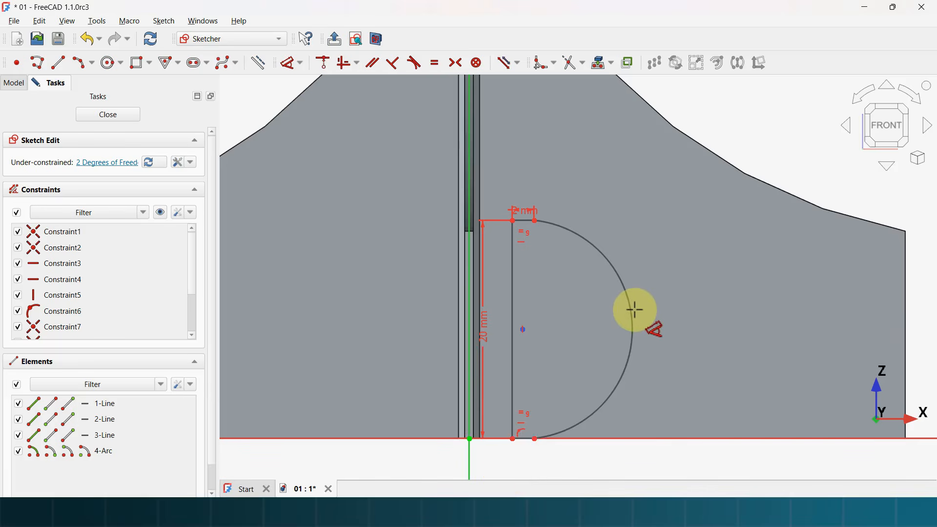
click(633, 309)
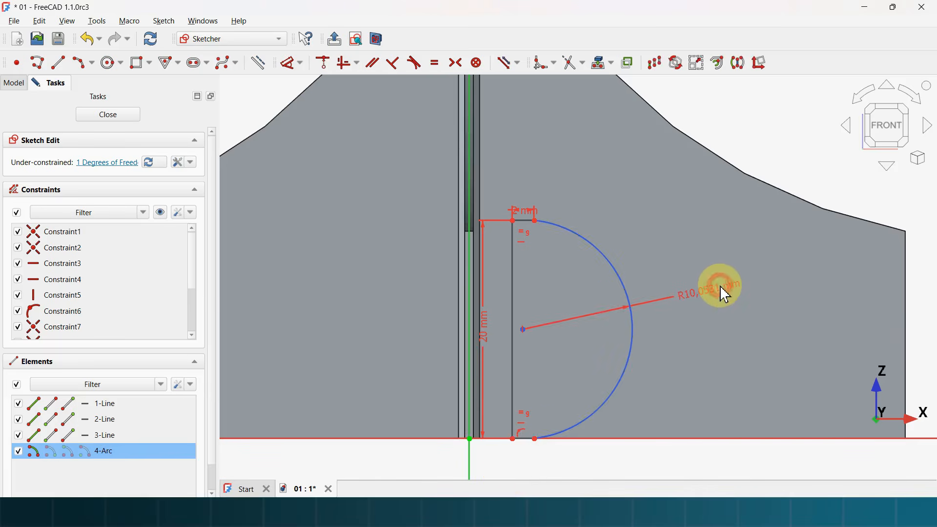
click(724, 294)
text(30)
key(Return)
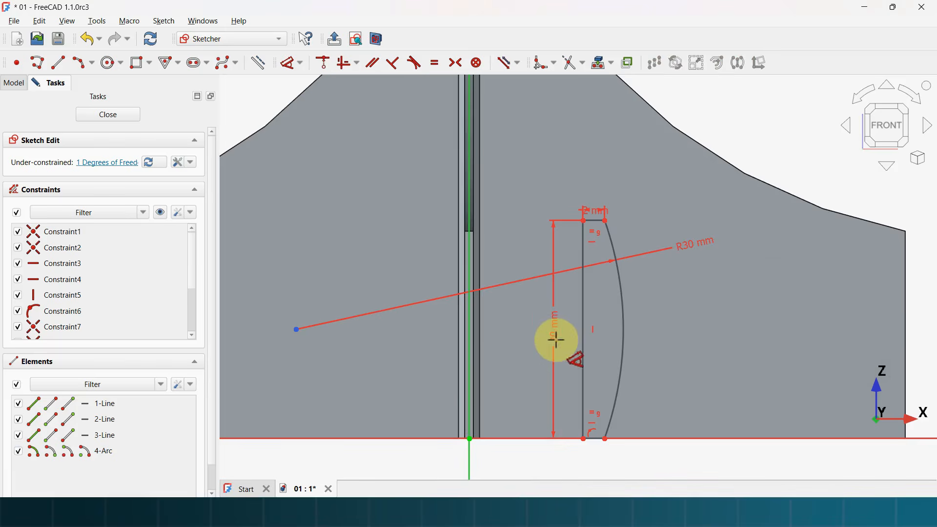
Dimension the distance between the profile's straight vertical side and the vertical axis to 40 mm.
click(582, 392)
click(469, 380)
scroll(512, 341, down, 5)
click(524, 410)
text(40)
key(Return)
scroll(663, 258, up, 2)
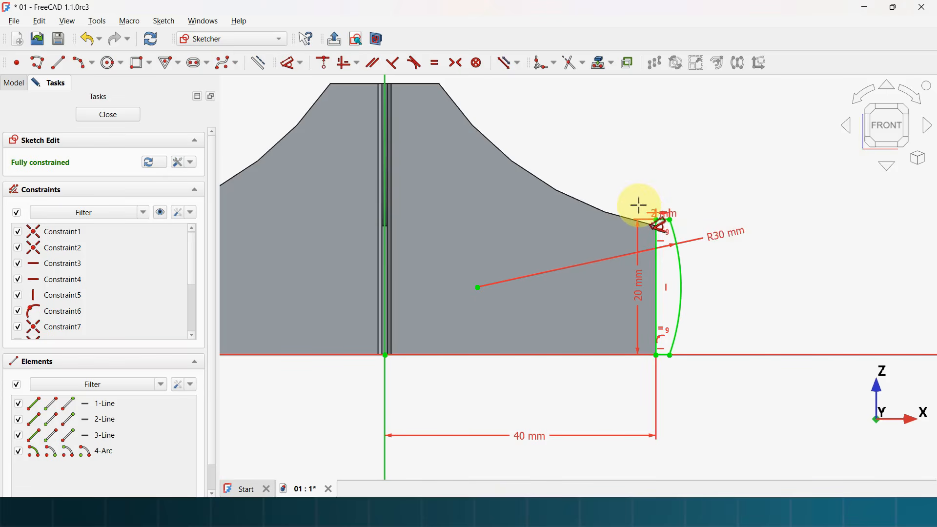
Hide the existing constraints and draw four upright rectangles between the vertical axis and the rim profile, with their bases on the horizontal axis.
click(162, 215)
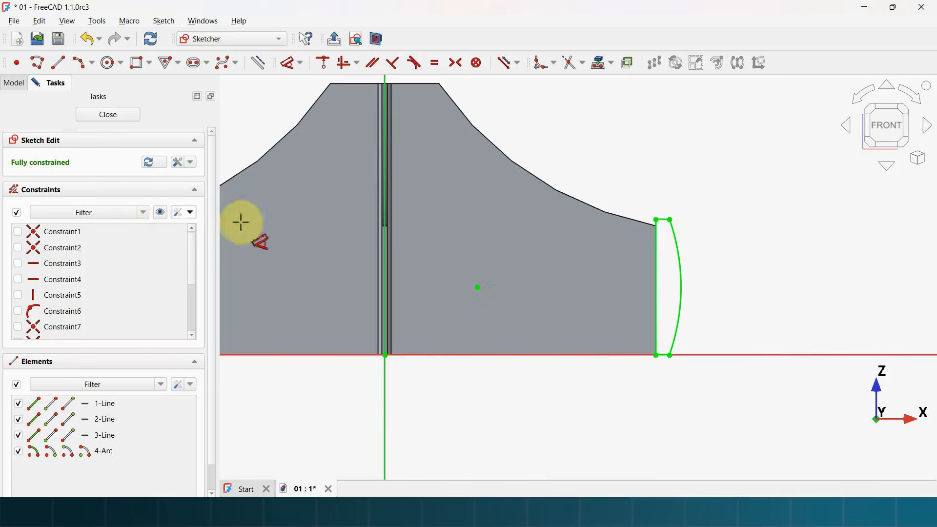
click(141, 63)
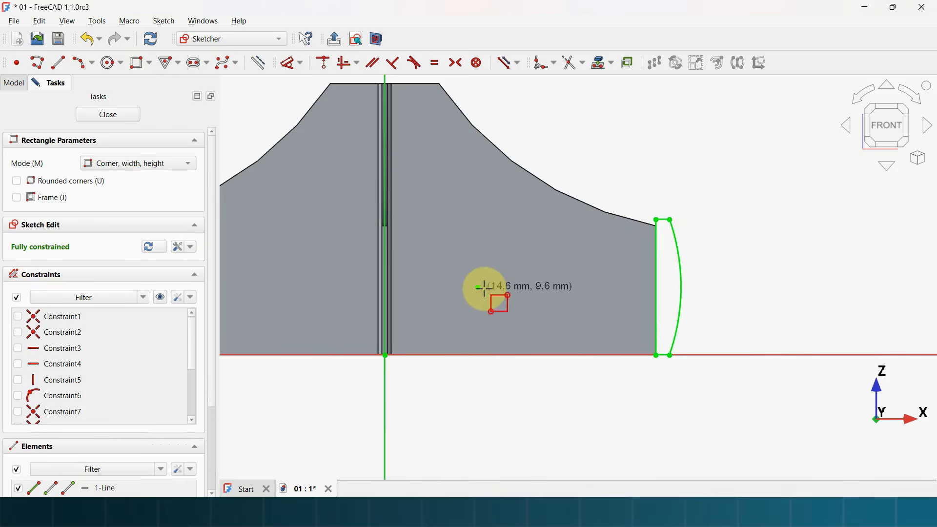
click(605, 354)
click(587, 230)
click(552, 354)
click(519, 237)
click(493, 355)
click(450, 228)
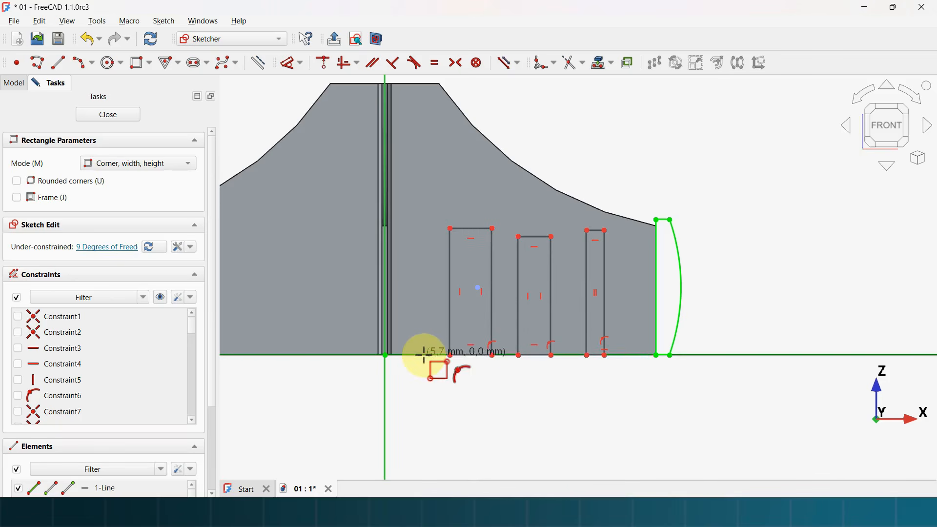
click(424, 355)
click(403, 238)
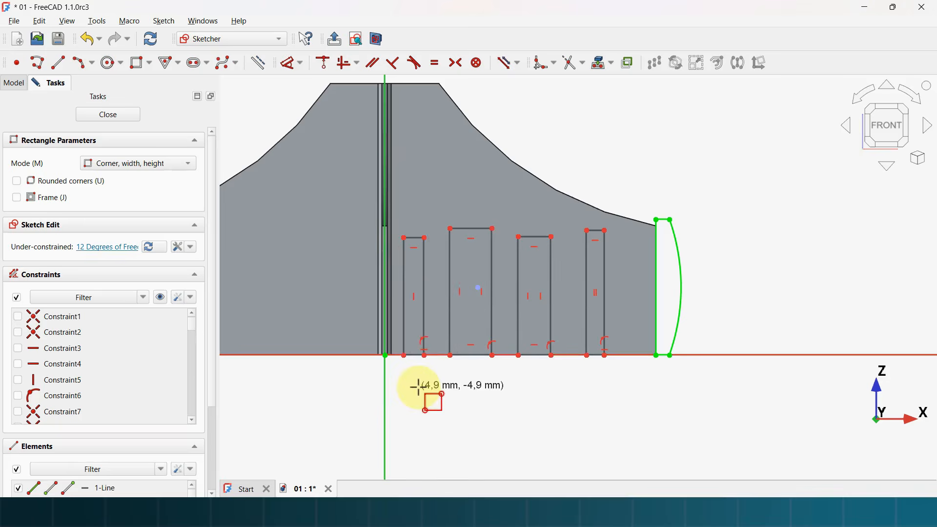
key(Escape)
Apply an equal constraint so the four rectangles match the height of the rim profile's straight side.
scroll(516, 253, up, 3)
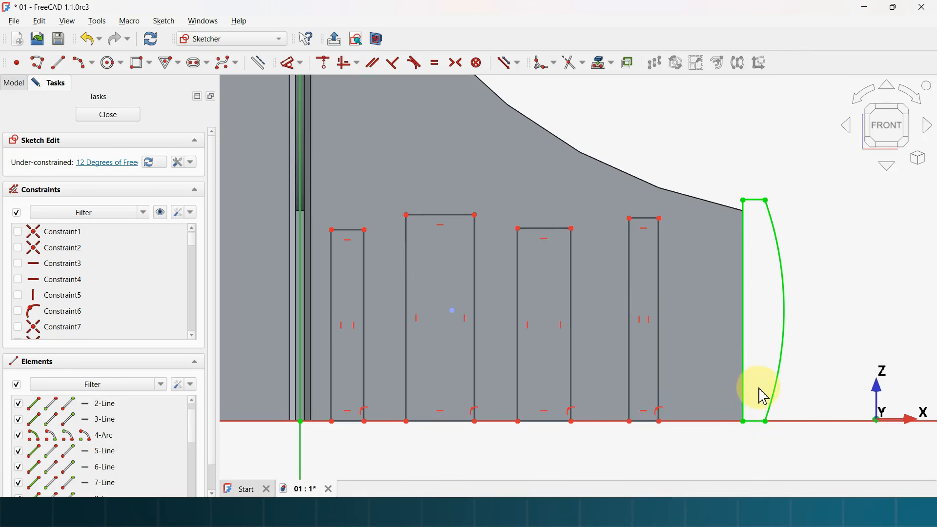
drag(765, 390, 322, 349)
click(437, 72)
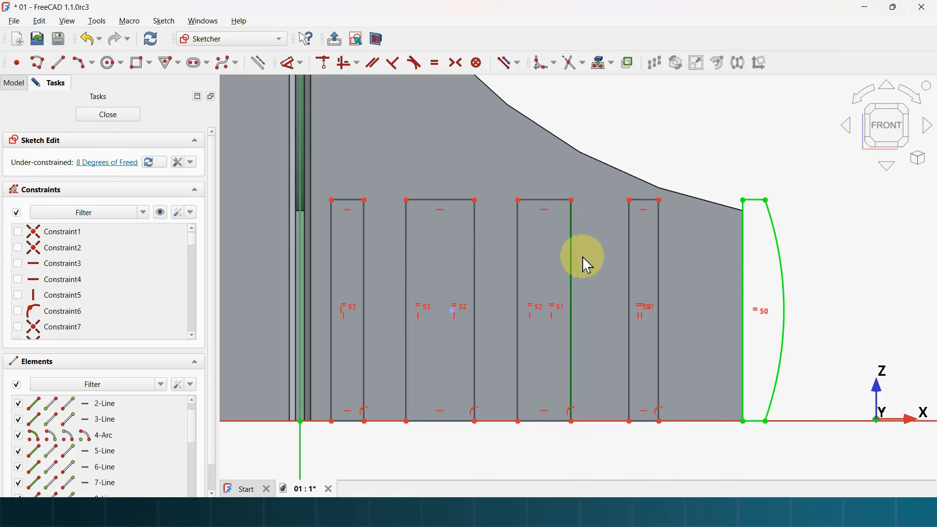
Constrain the top edges of the four rectangles to equal length.
click(352, 201)
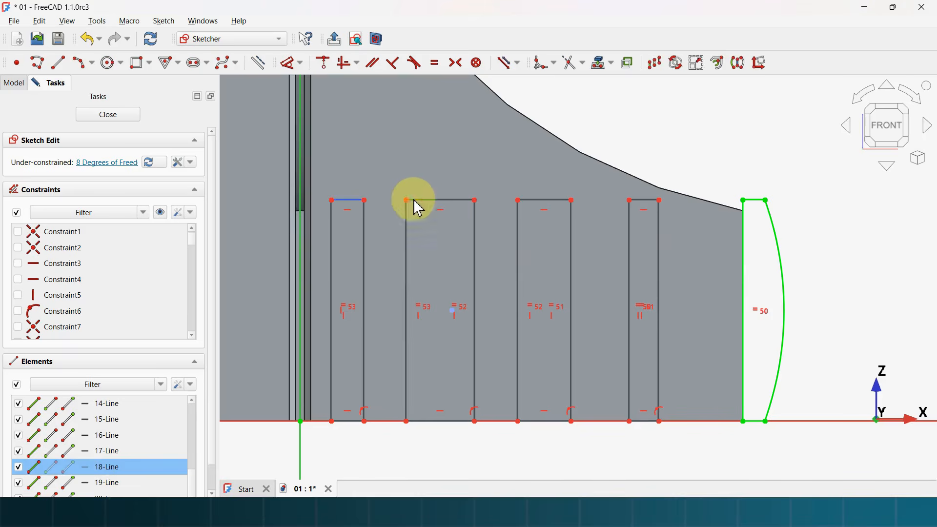
click(450, 201)
click(545, 201)
click(645, 200)
click(435, 64)
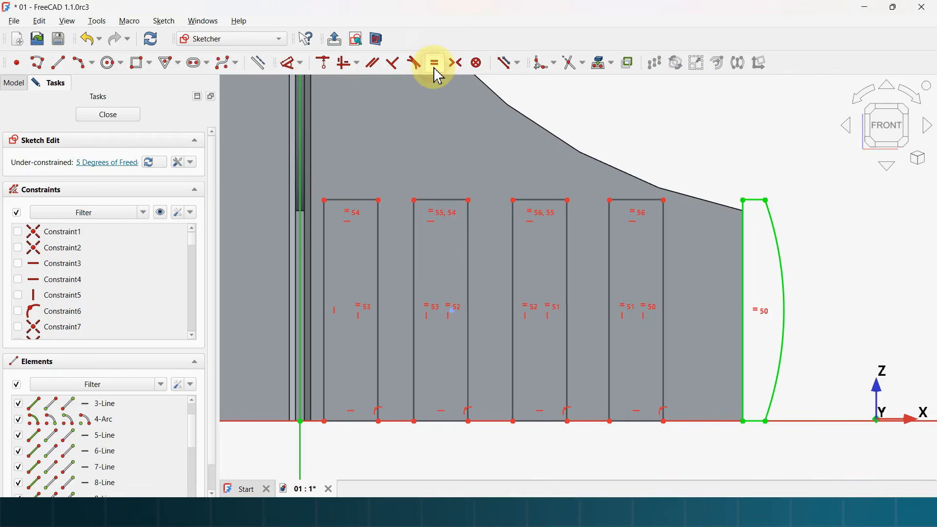
Dimension the top edge of the rectangle nearest the rim profile to 0.8 mm.
click(286, 63)
click(642, 199)
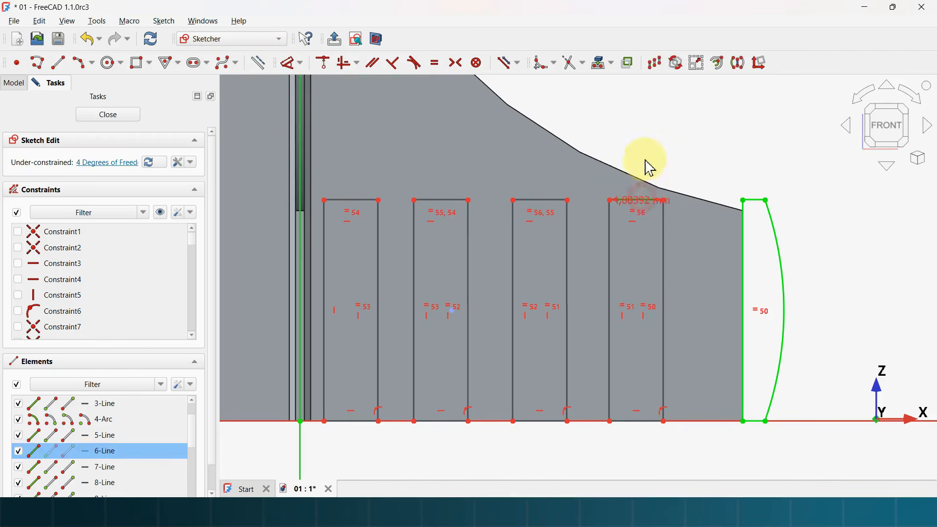
click(647, 127)
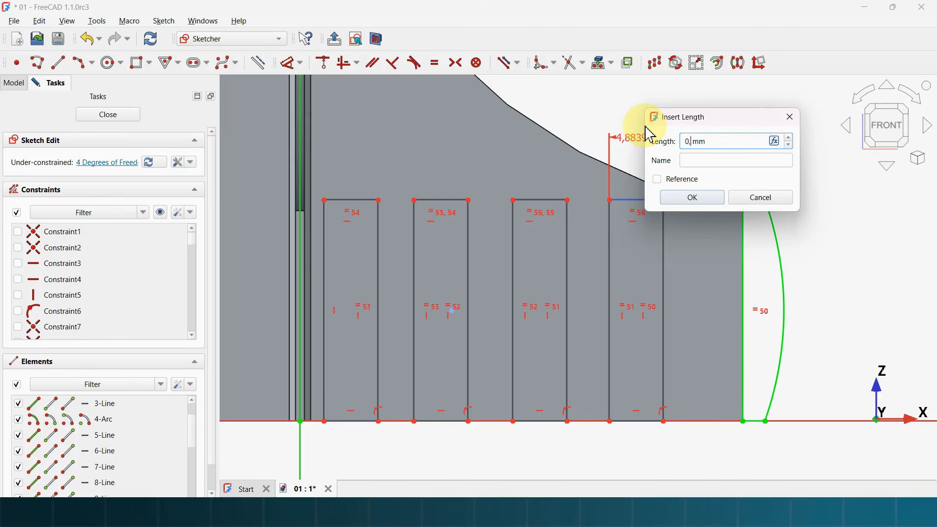
key(Return)
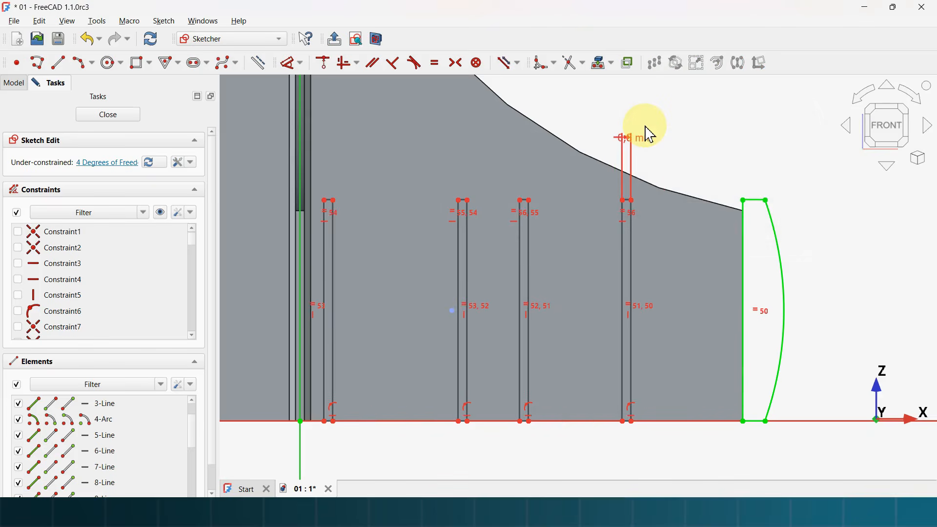
Dimension the lower outer corner of the outermost thin rectangle to 32 mm from the vertical axis.
scroll(648, 205, down, 1)
click(645, 373)
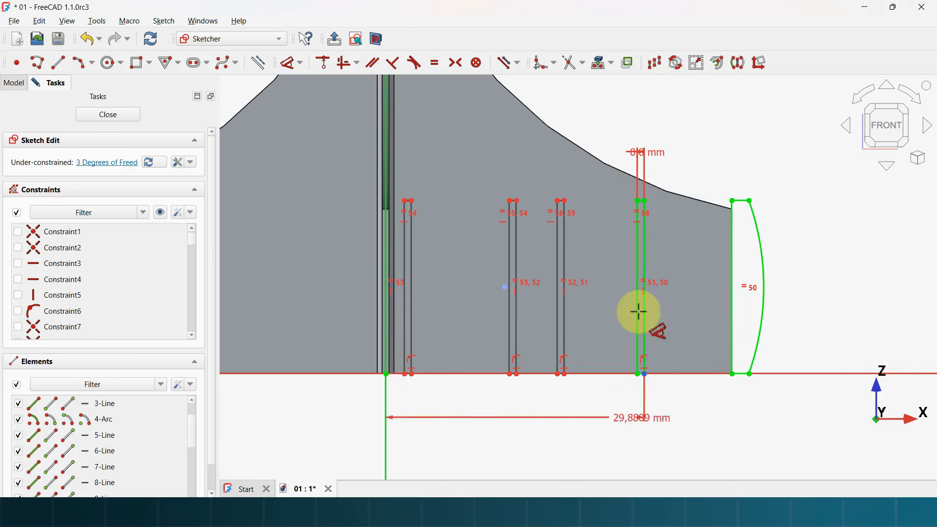
click(467, 439)
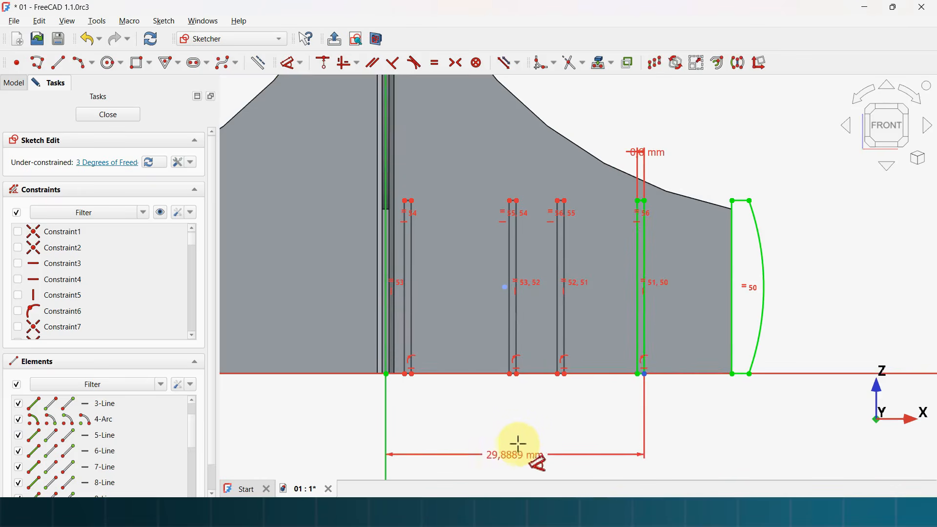
click(527, 456)
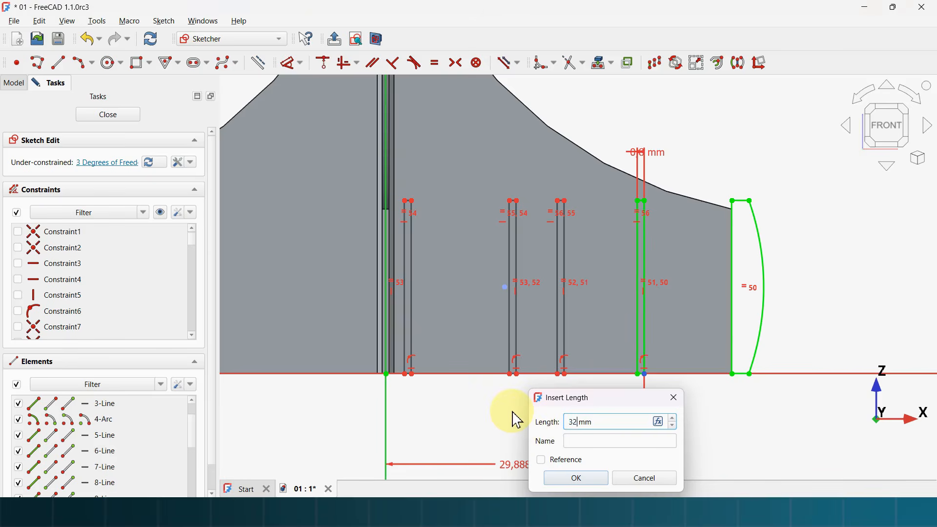
text(32)
key(Return)
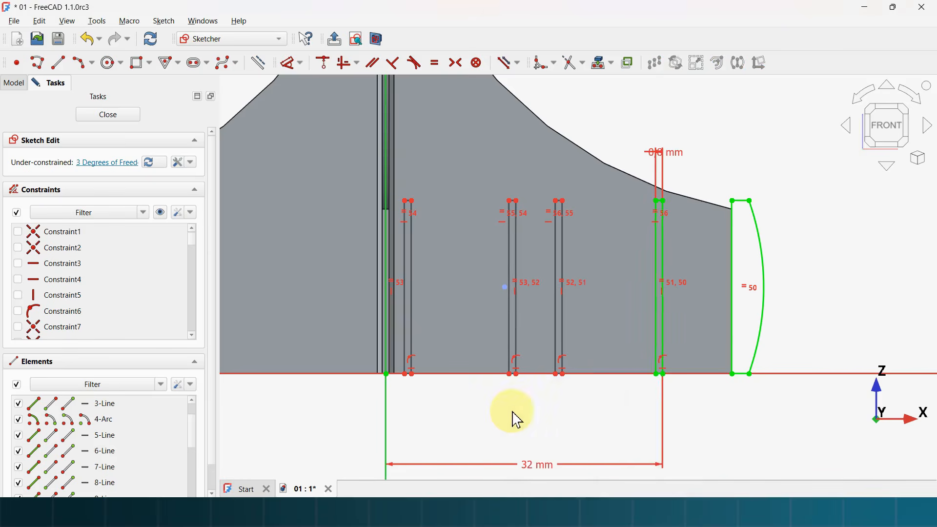
Dimension the lower outer corner of the second-outermost thin rectangle to 22 mm from the vertical axis.
click(563, 374)
click(509, 426)
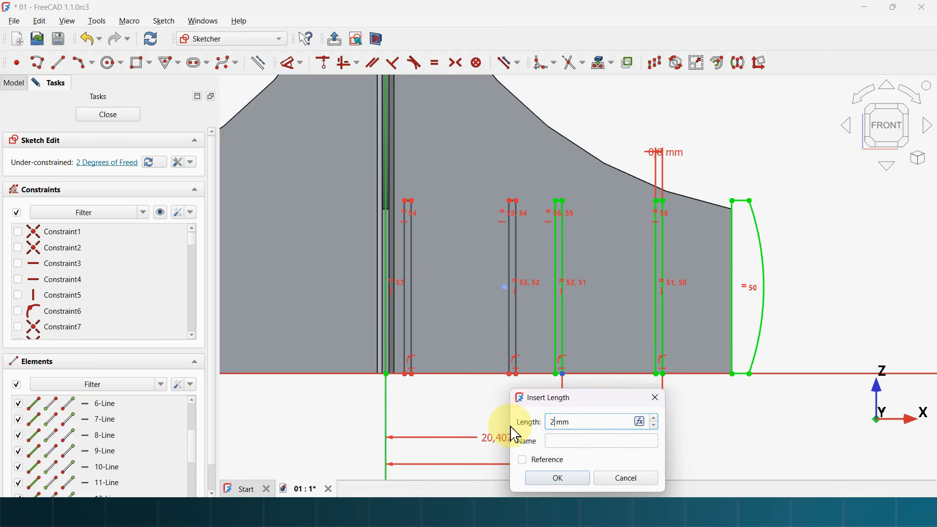
text(22)
key(Return)
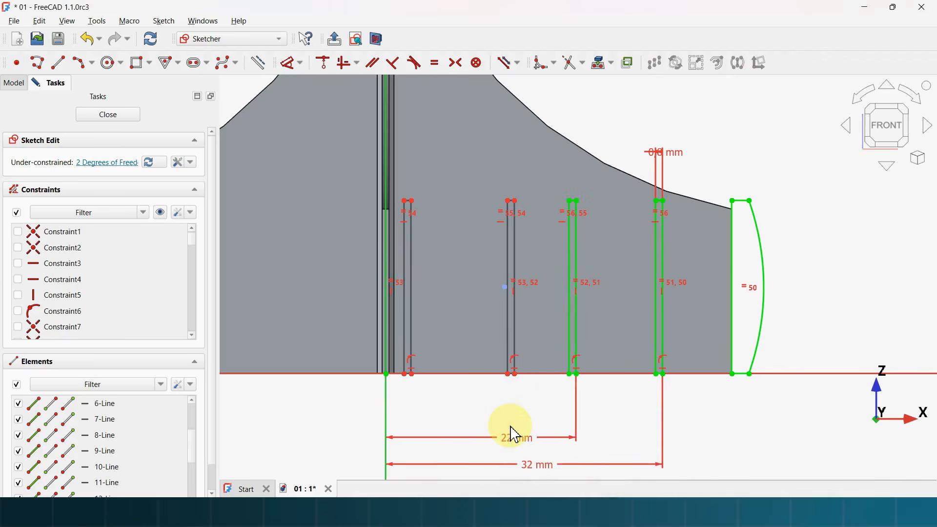
Dimension the lower outer corner of the third thin rectangle from the rim to 14.8 mm from the vertical axis.
click(516, 372)
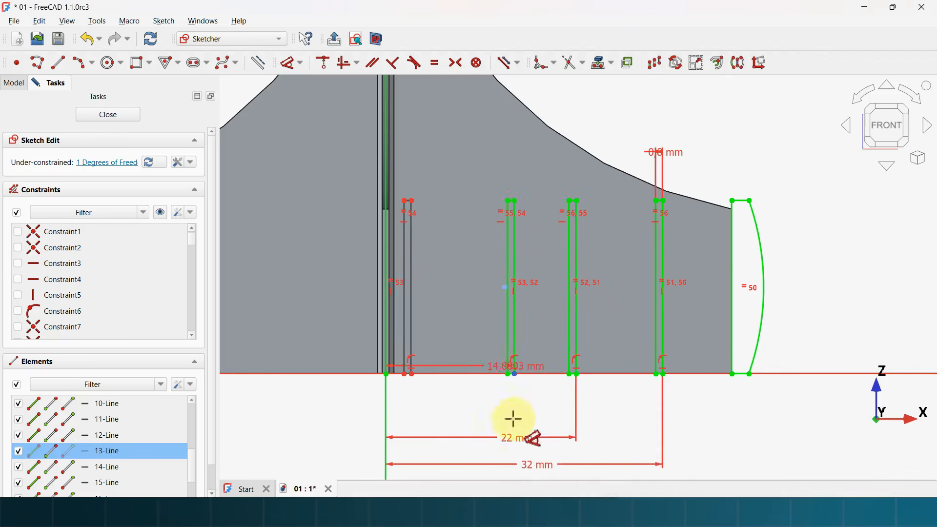
click(443, 406)
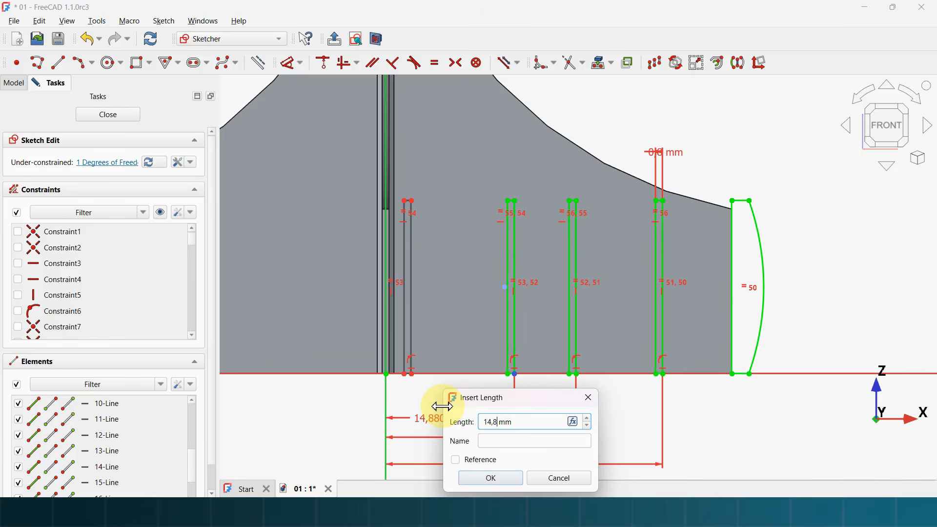
text(14,8)
key(Return)
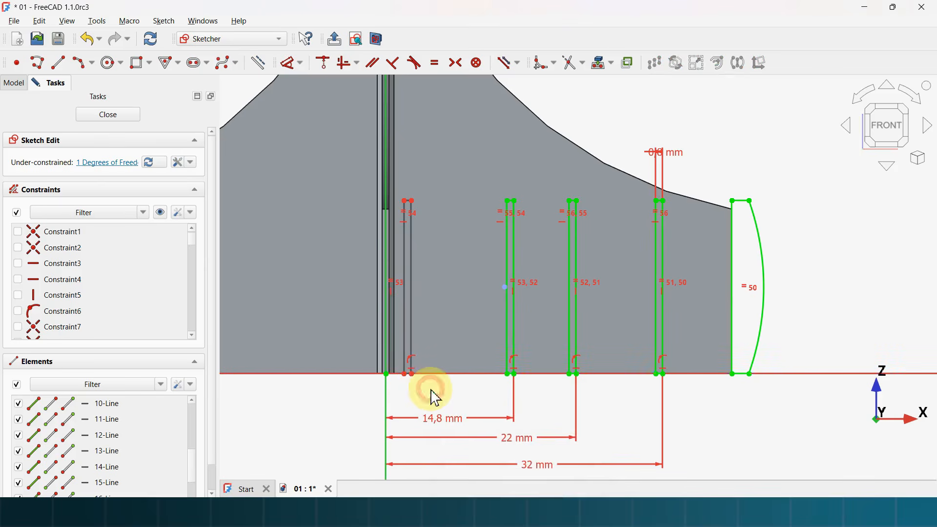
Dimension the lower outer corner of the innermost thin rectangle to 8 mm from the vertical axis.
click(412, 375)
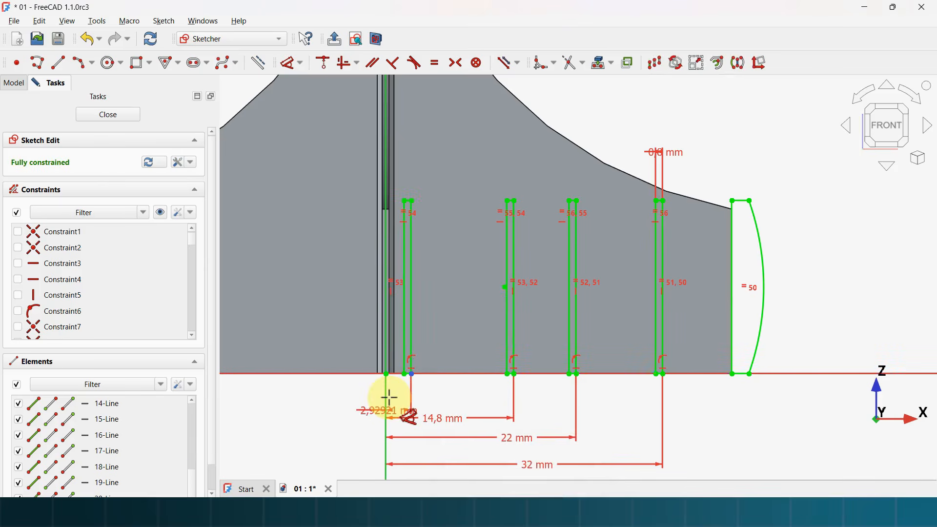
click(389, 396)
click(429, 409)
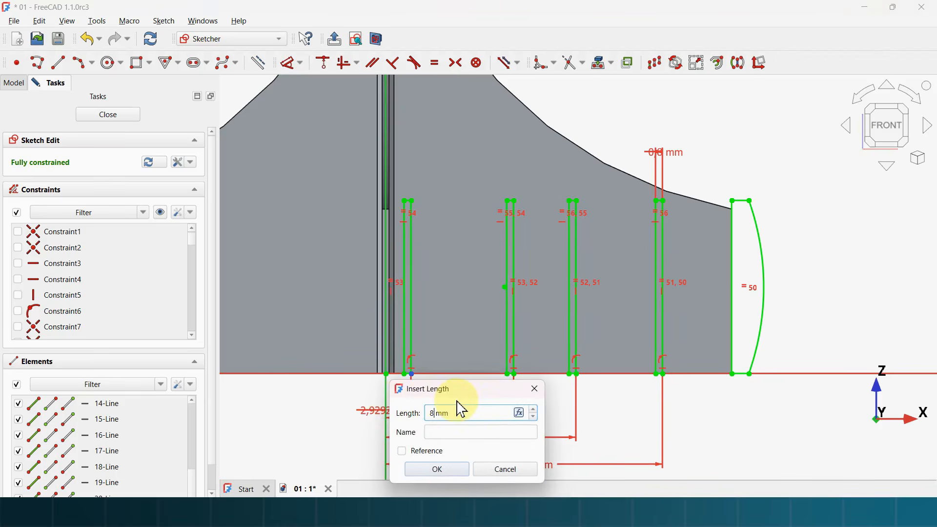
key(Return)
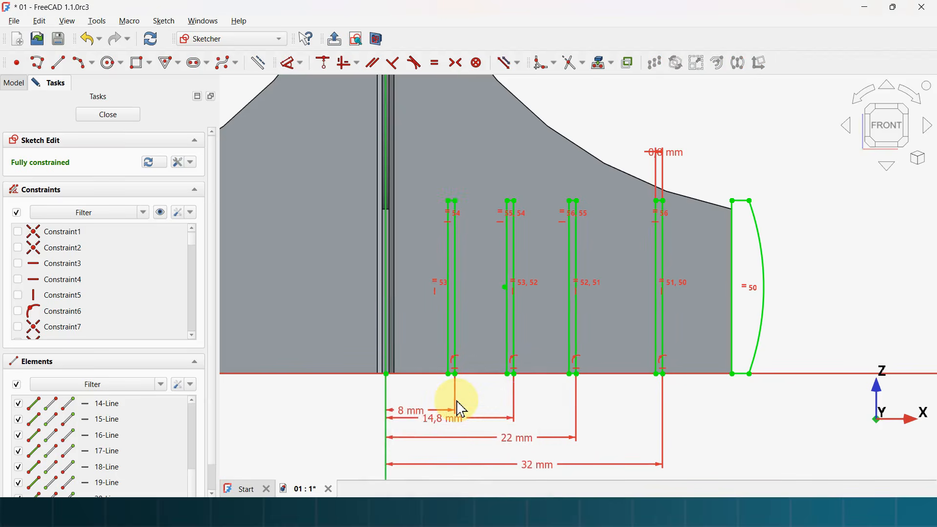
Hide the existing constraints and draw a hub rectangle about 52 mm high from the vertical axis, extending below the horizontal axis.
scroll(459, 405, down, 5)
scroll(456, 404, up, 3)
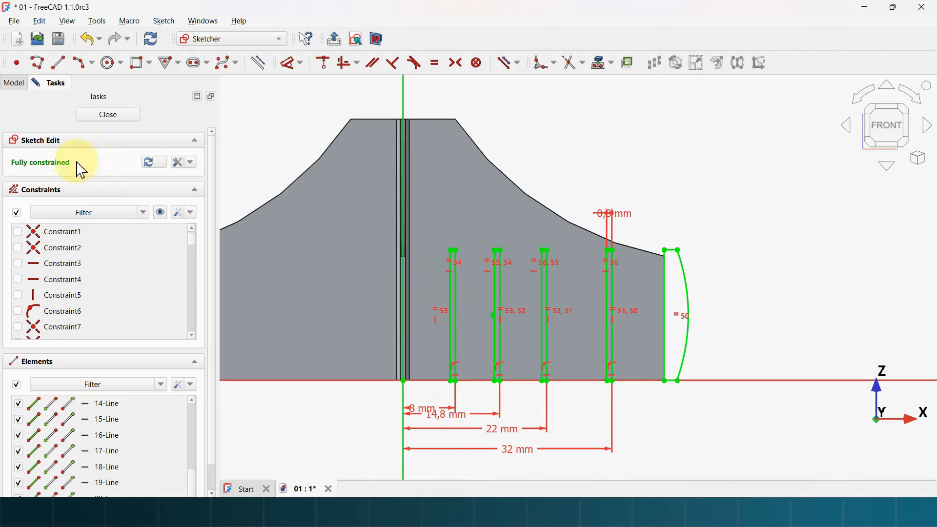
click(165, 218)
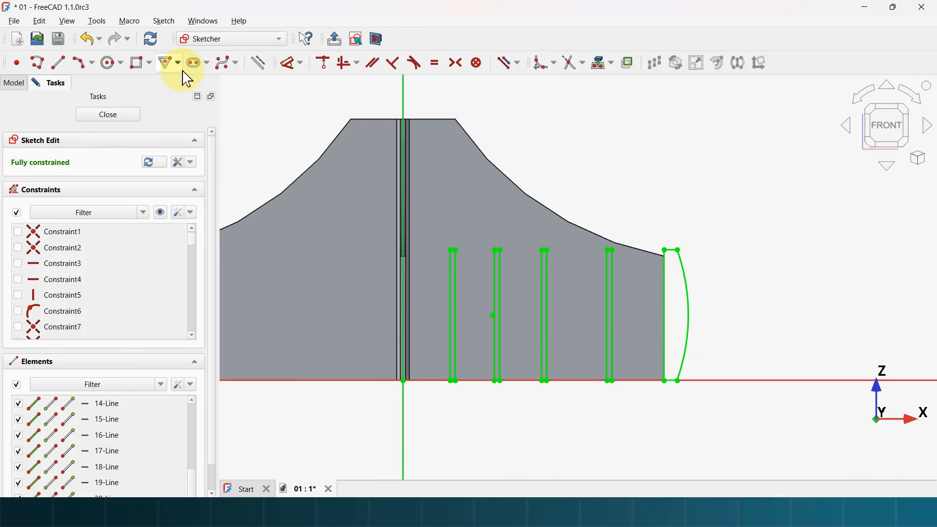
click(140, 71)
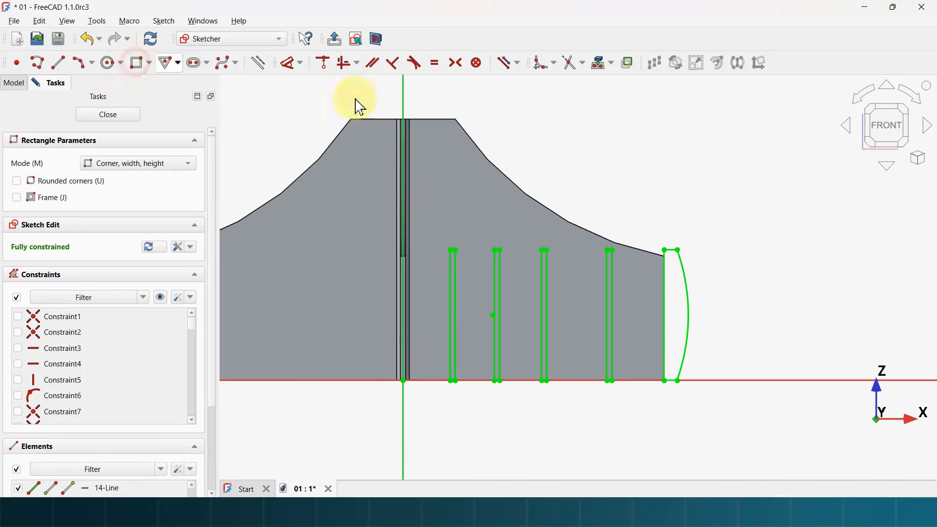
click(404, 109)
click(435, 450)
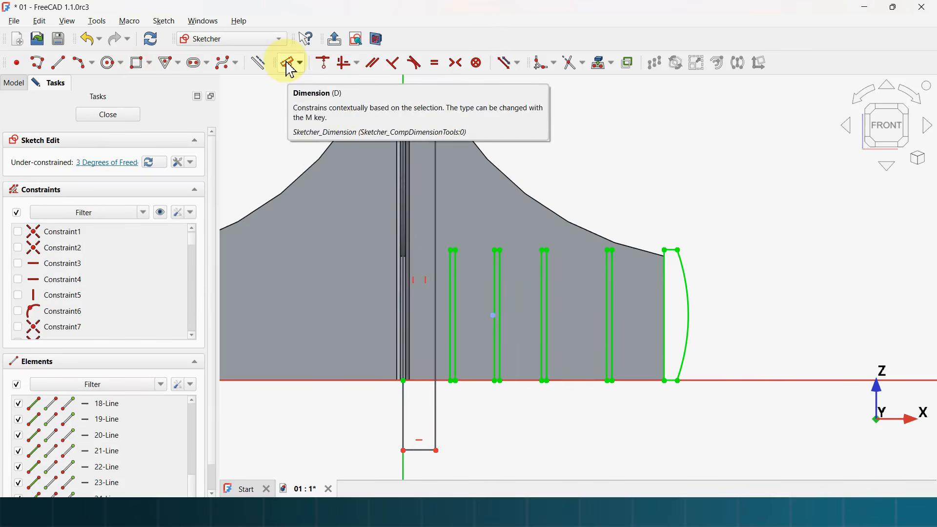
Dimension the hub rectangle to 43 mm high and 6 mm wide.
click(291, 70)
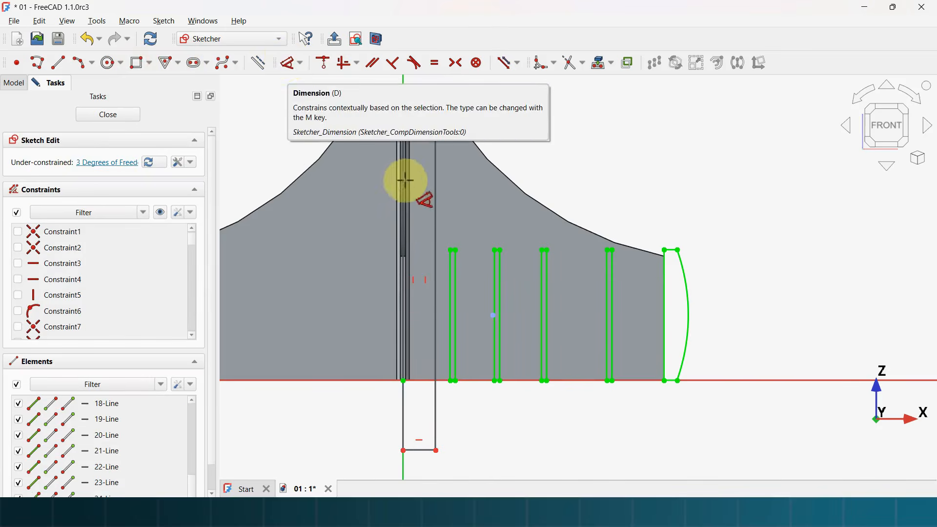
click(404, 207)
click(300, 230)
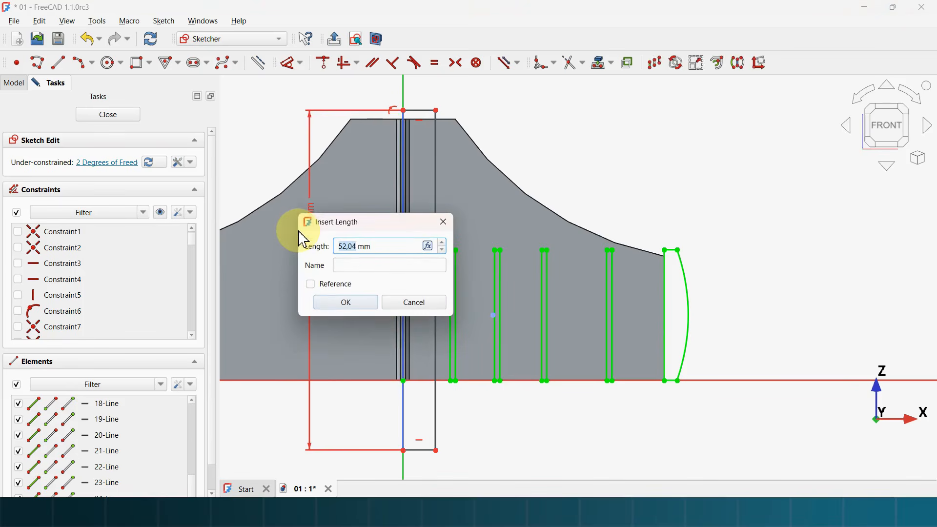
text(43)
key(Return)
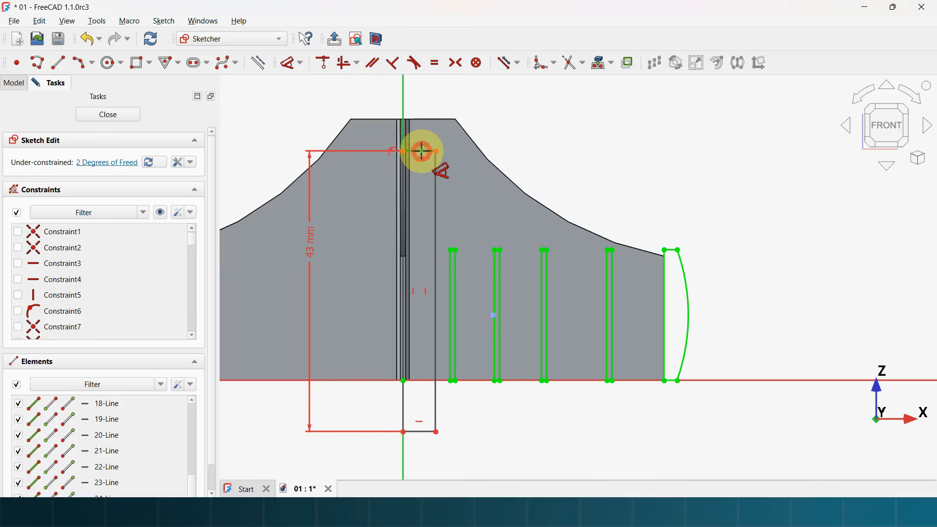
click(432, 104)
key(Return)
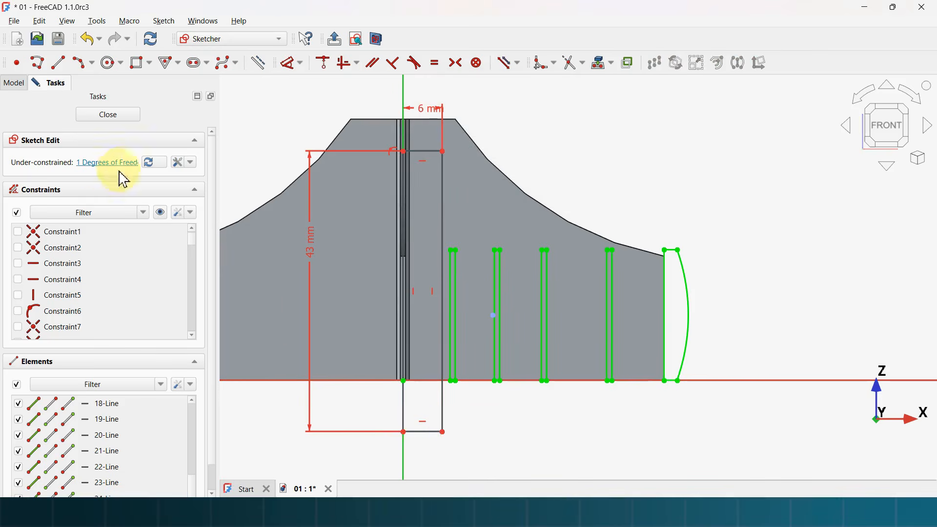
Dimension the hub rectangle's bottom edge to 3 mm below the horizontal axis.
scroll(415, 433, up, 3)
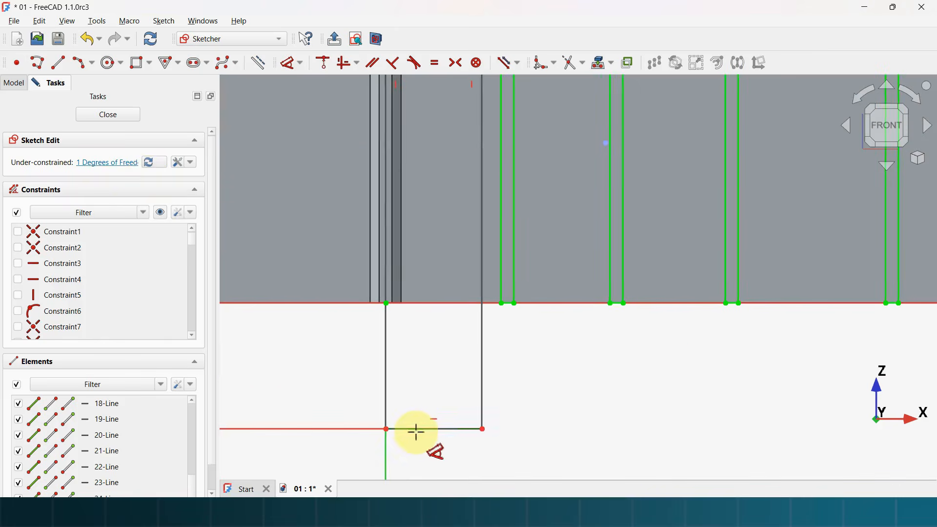
click(438, 431)
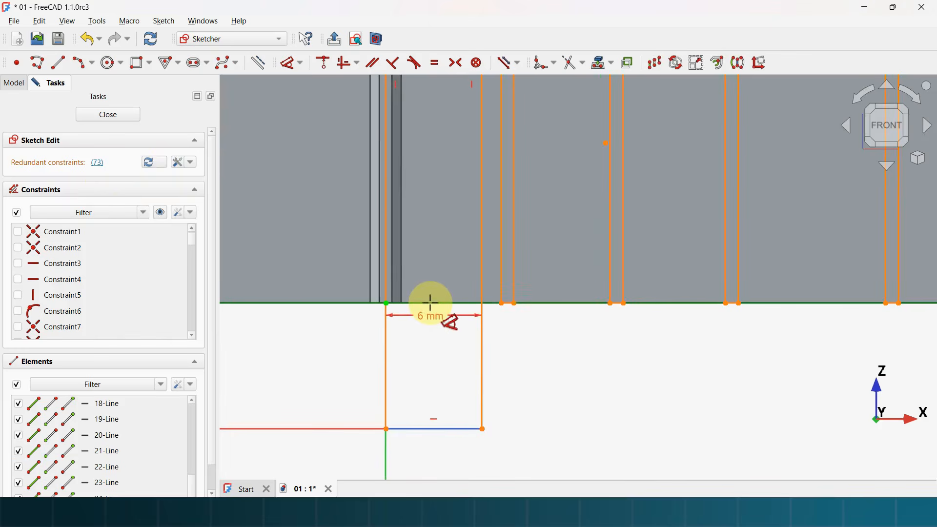
click(432, 307)
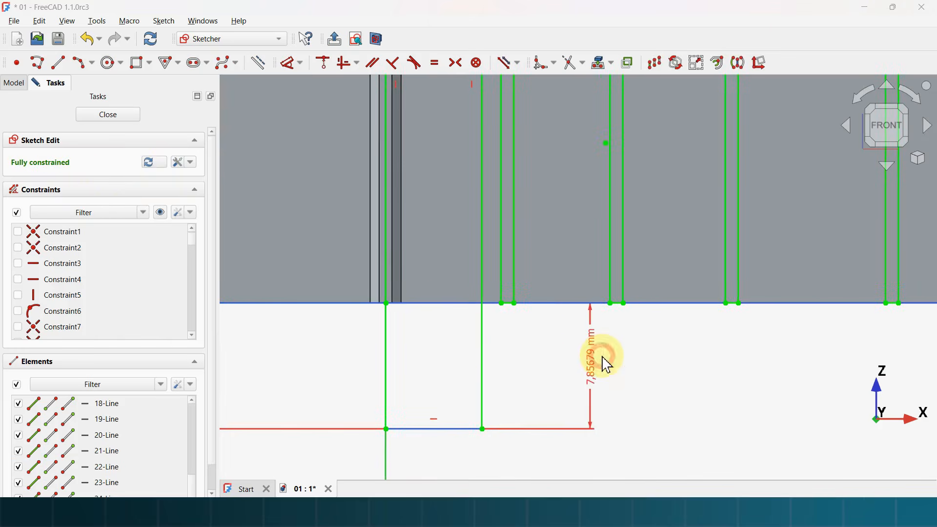
click(601, 356)
text(3)
key(Return)
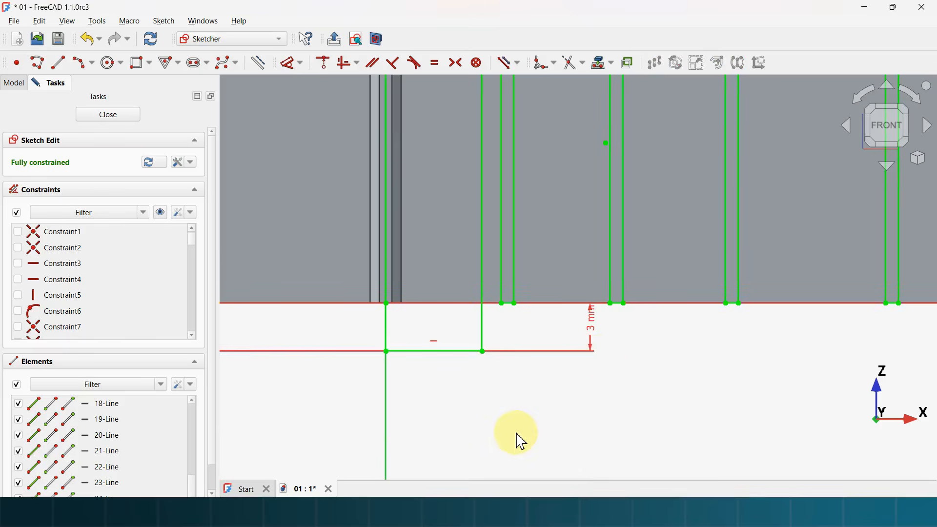
Close the sketch and revolve its profiles 360° around the sketch's vertical axis.
scroll(518, 439, down, 5)
scroll(596, 418, up, 3)
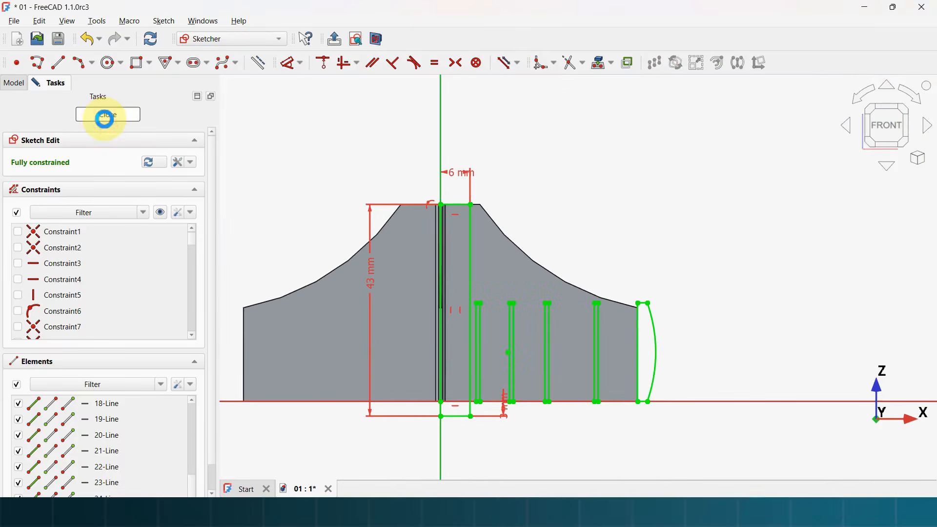
click(107, 120)
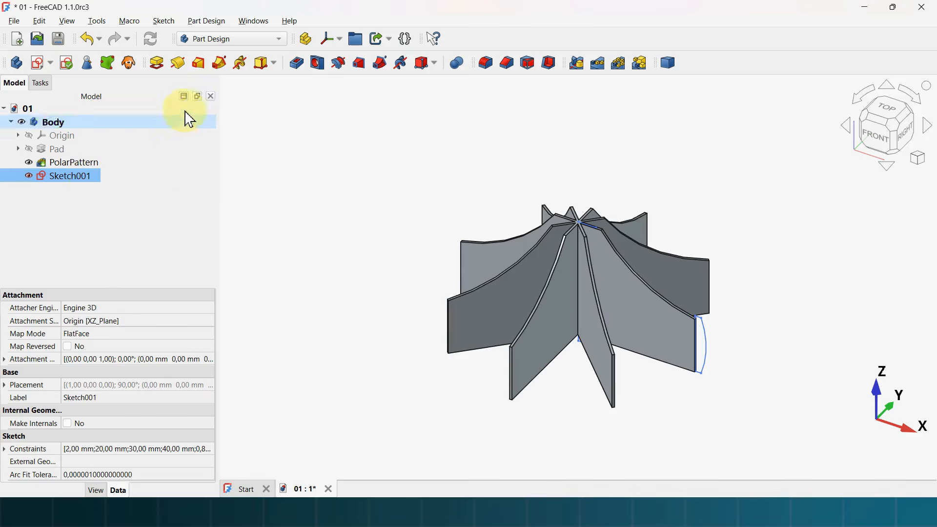
click(178, 64)
click(73, 115)
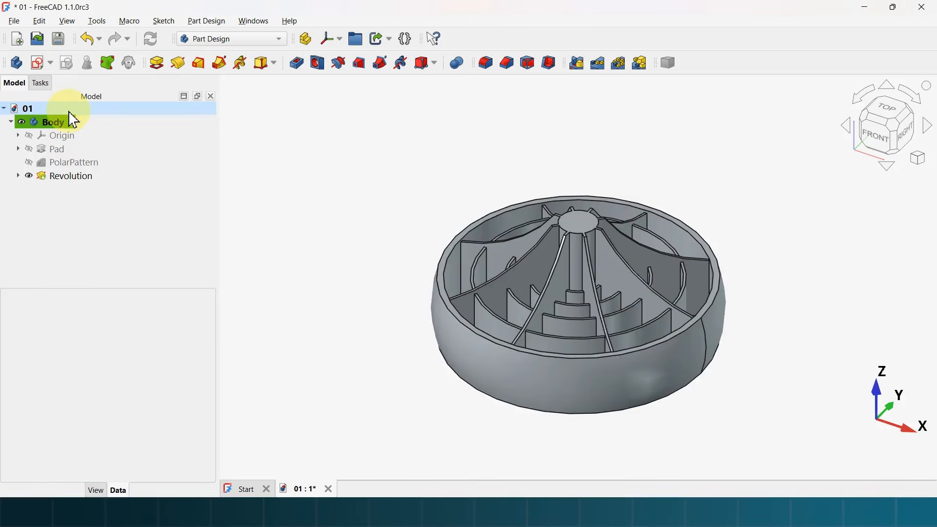
Inspect the revolved wheel and its hub, and compare them with the D_011.png drawing.
drag(388, 208, 708, 198)
drag(594, 362, 579, 216)
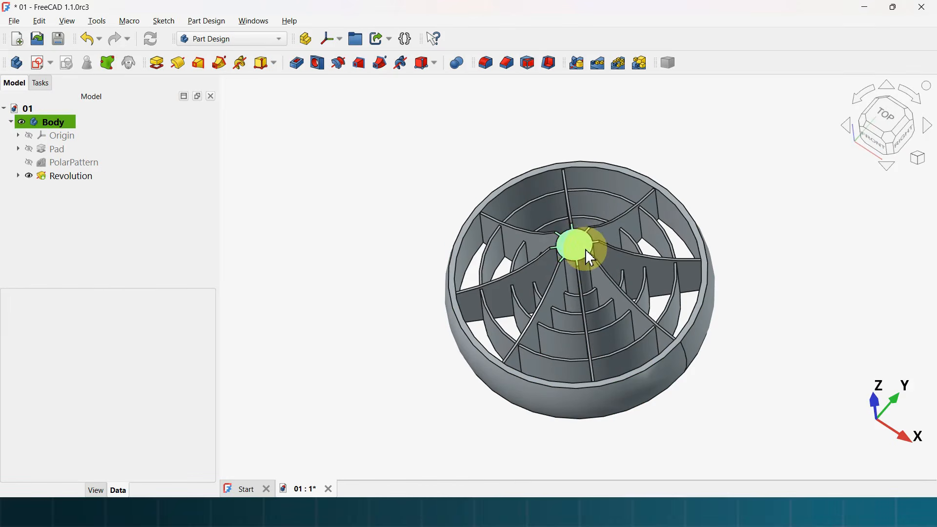
key(alt+Tab)
scroll(444, 247, down, 3)
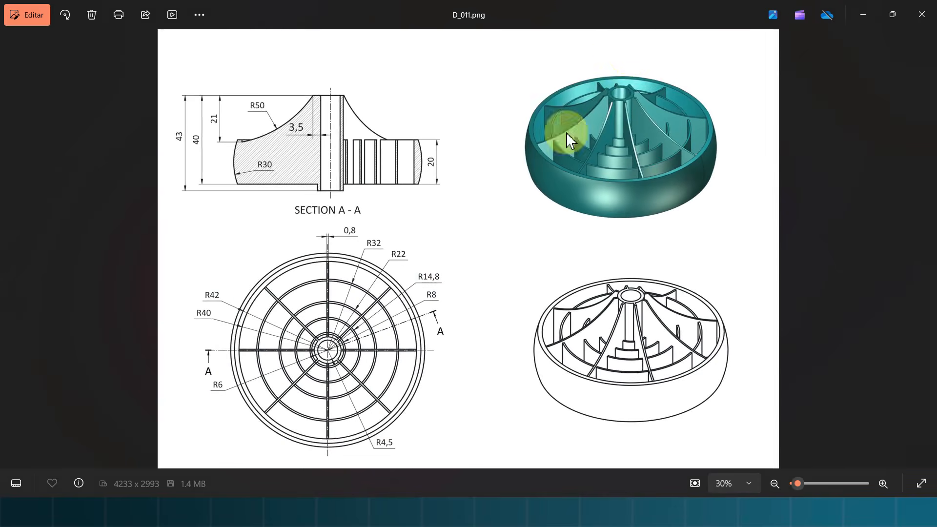
key(alt+Tab)
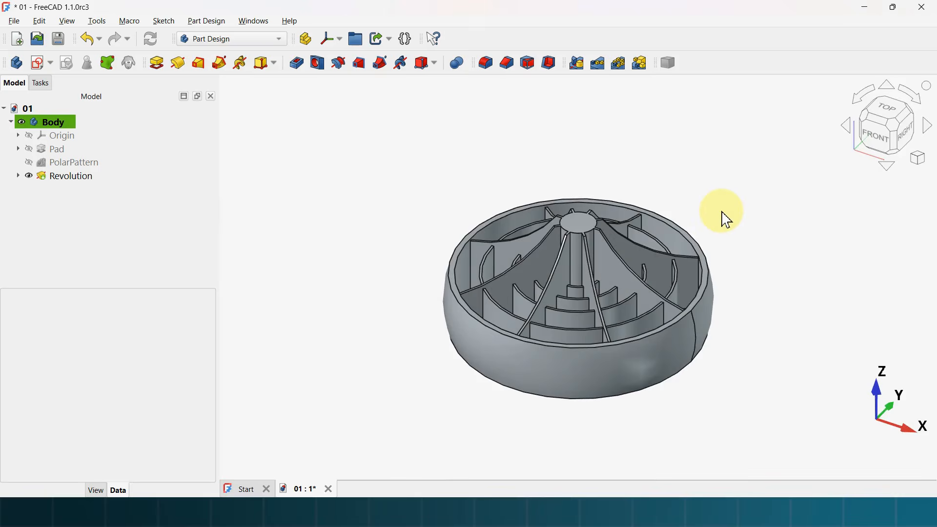
Create a Hole from the hub's top circular edge and set its depth to 100 mm.
scroll(722, 216, up, 3)
scroll(434, 254, up, 5)
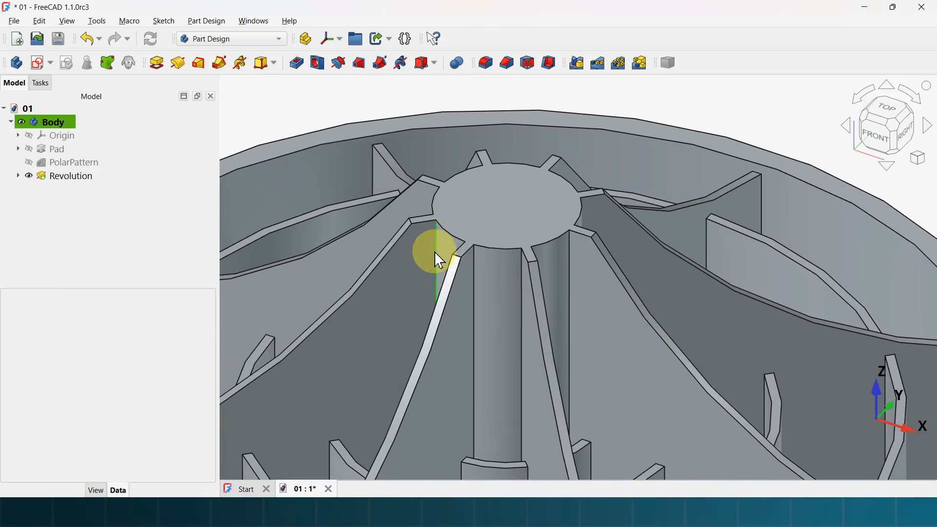
click(499, 248)
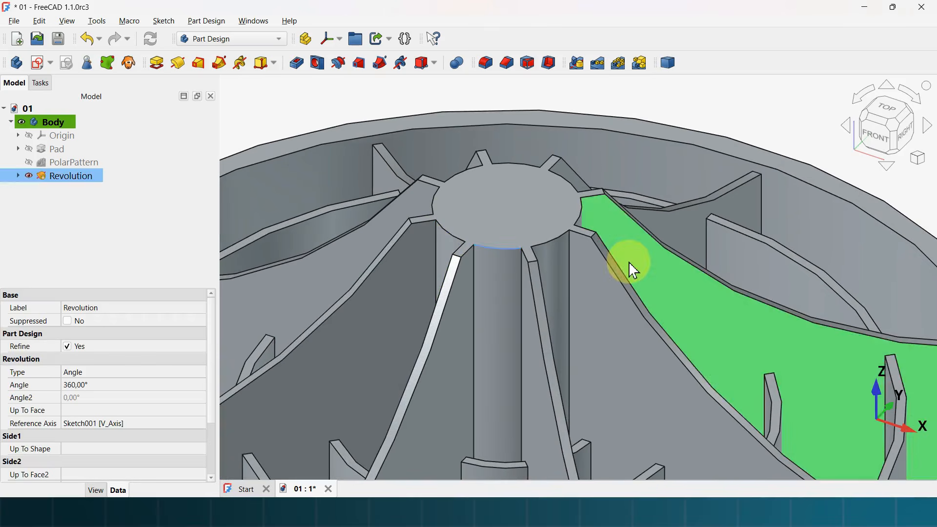
scroll(627, 262, down, 5)
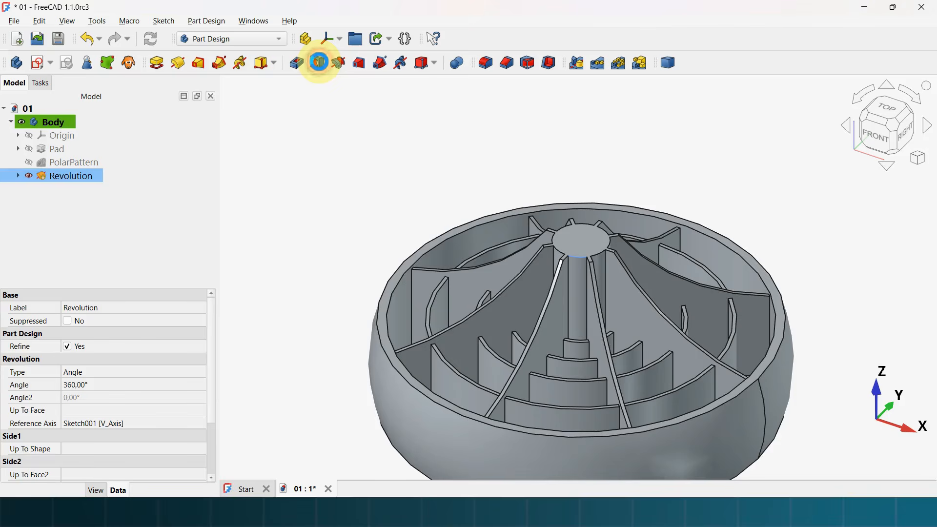
click(319, 62)
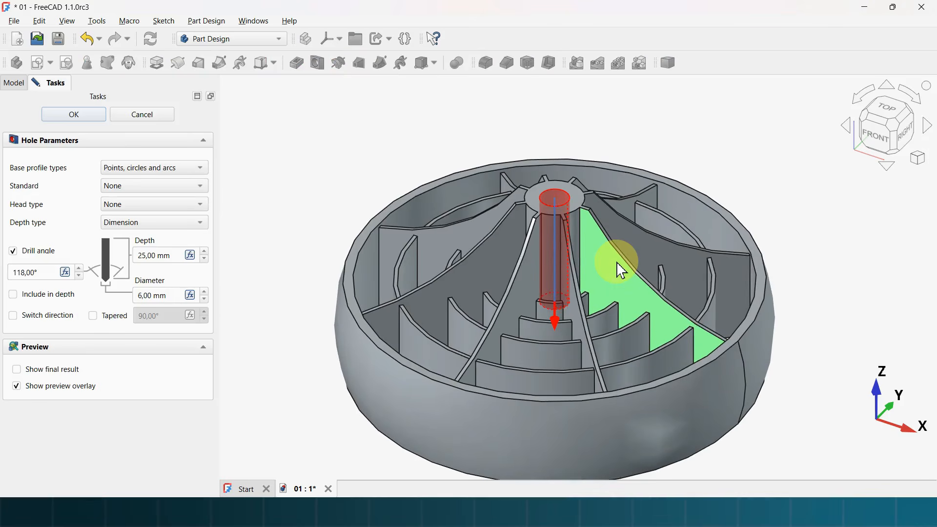
click(884, 141)
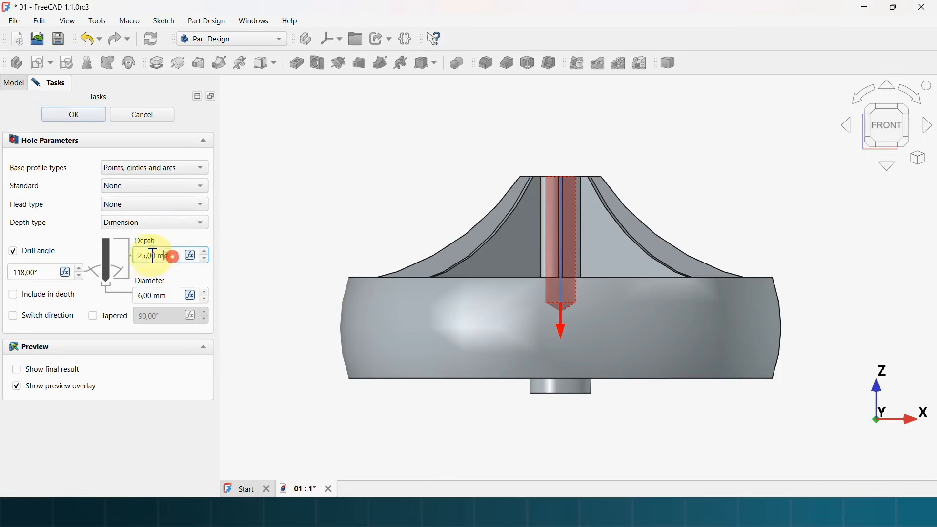
drag(174, 258, 94, 260)
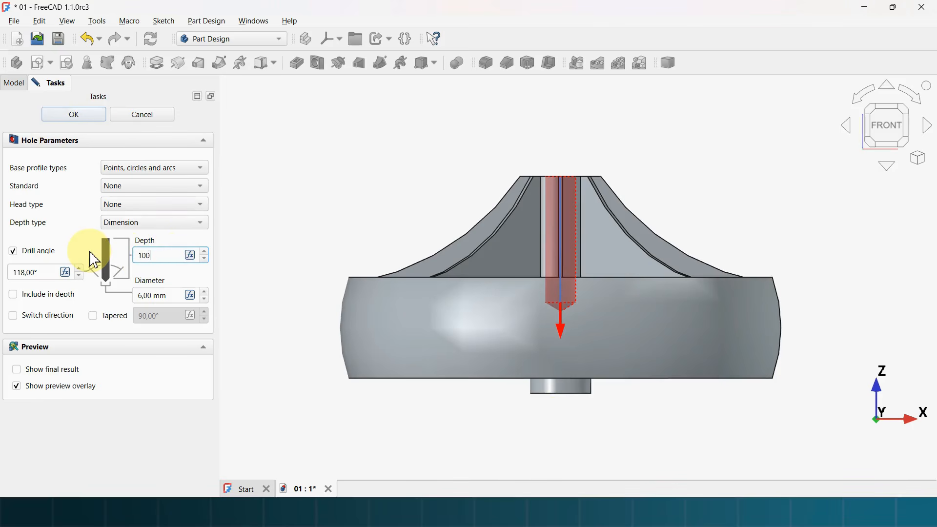
click(326, 182)
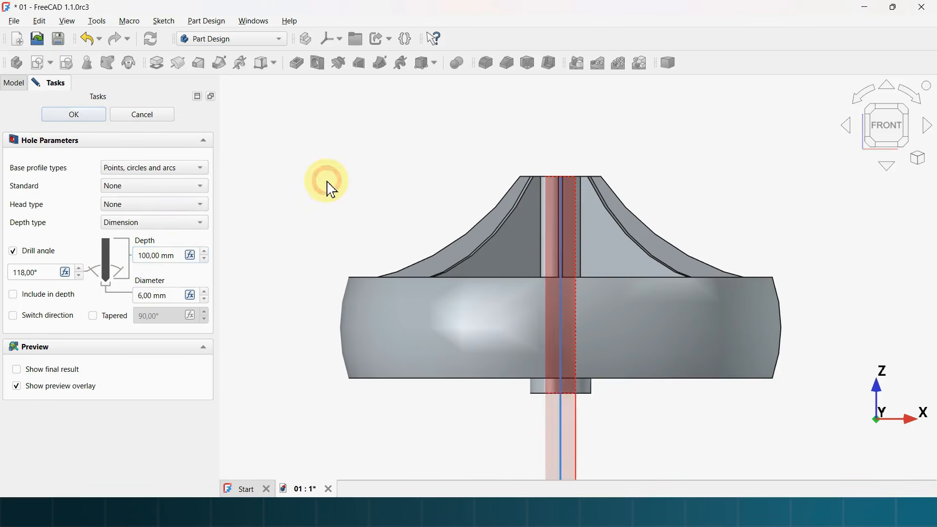
Set the hub hole's diameter to 9 mm.
scroll(573, 157, down, 3)
scroll(573, 156, up, 2)
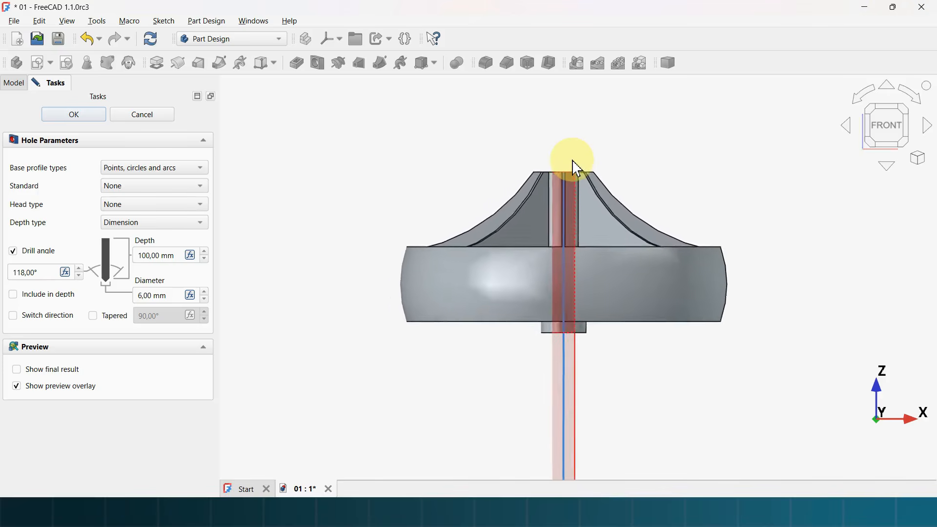
scroll(577, 168, down, 1)
scroll(577, 169, up, 5)
click(173, 296)
drag(178, 296, 99, 304)
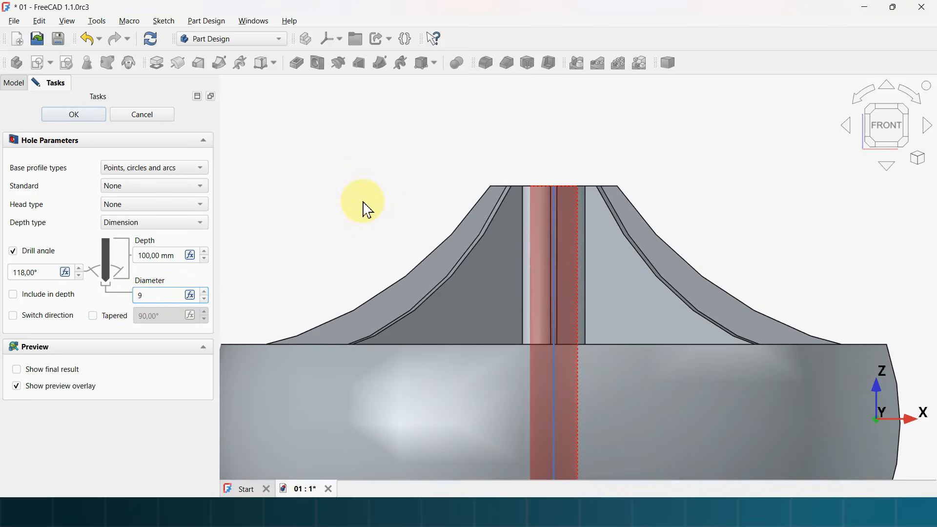
Apply the 9 mm diameter, 100 mm deep hole through the wheel's hub.
scroll(498, 138, down, 3)
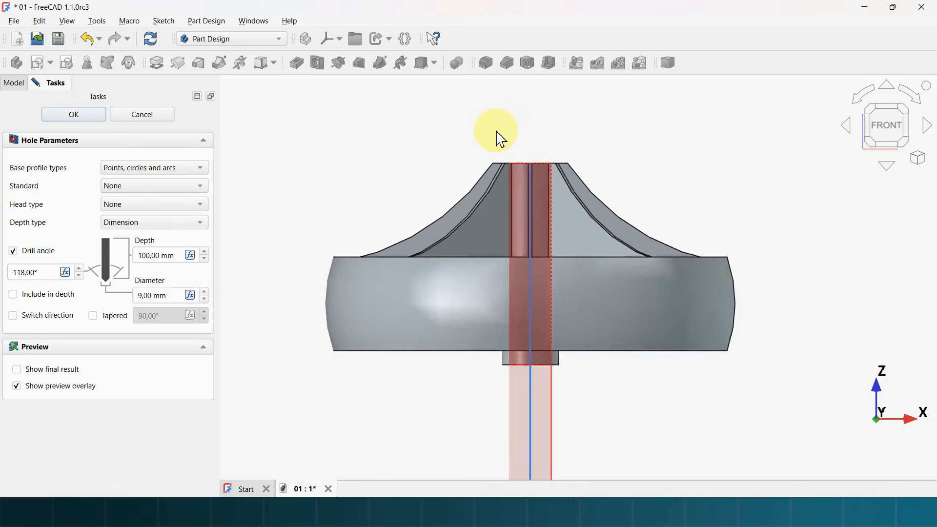
click(73, 114)
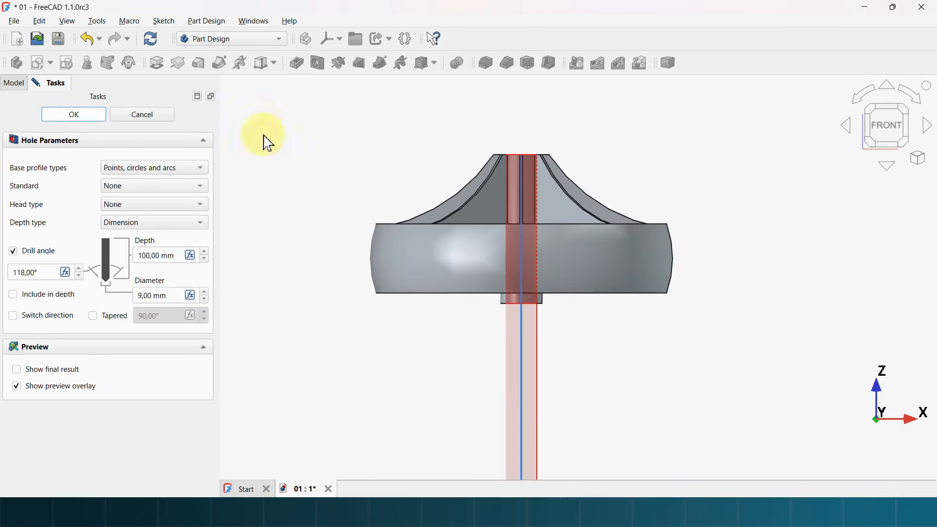
Inspect the finished wheel's central hole, ribs and concentric rings from above and in isometric view.
key(2)
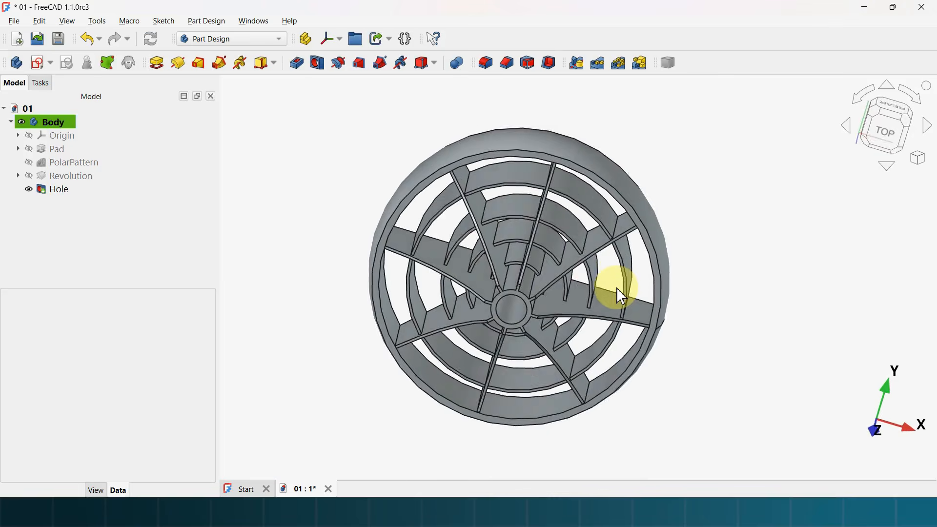
key(0)
scroll(673, 242, up, 3)
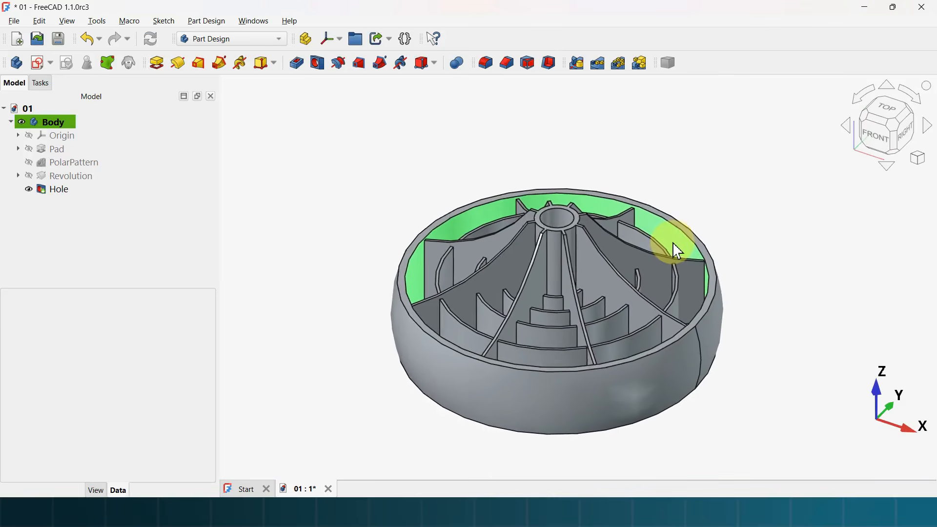
middle_drag(777, 273, 711, 345)
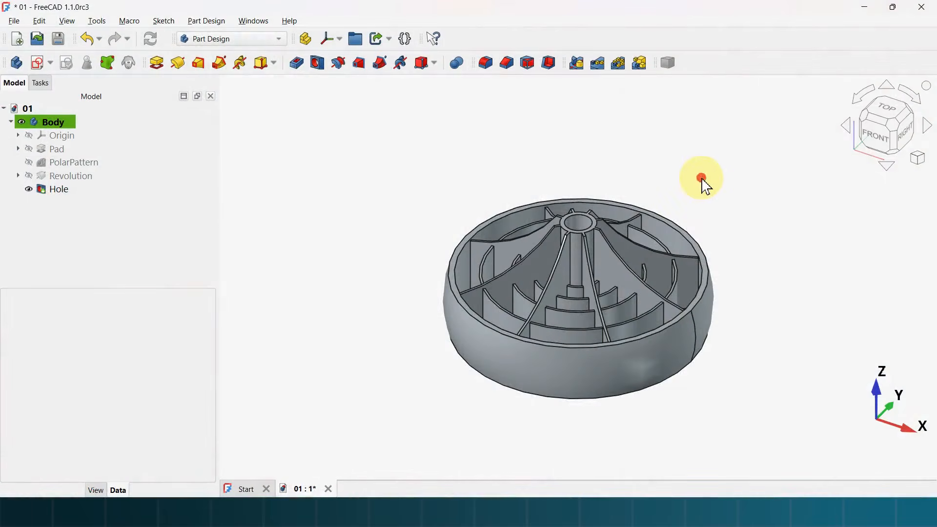
drag(706, 186, 675, 286)
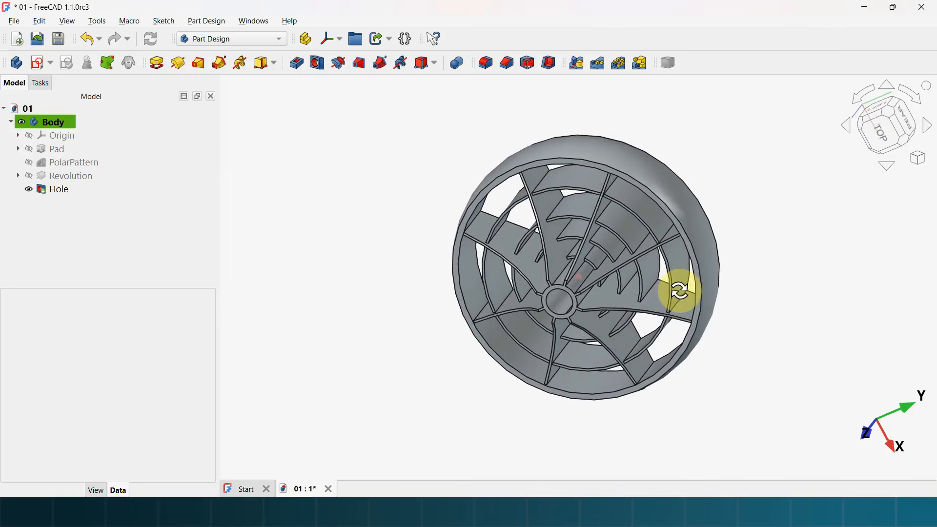
key(0)
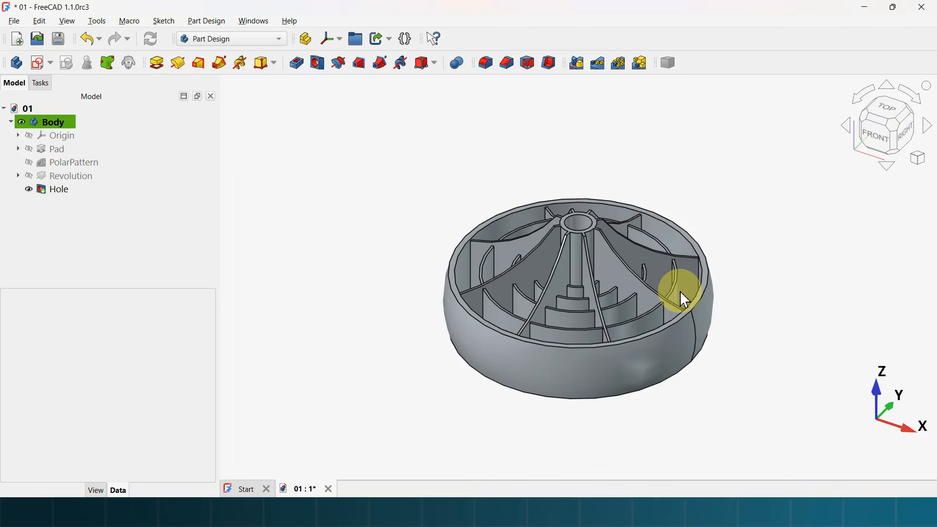
mouse_move(774, 224)
mouse_down()
mouse_move(694, 251)
mouse_move(748, 245)
mouse_move(779, 230)
mouse_up()
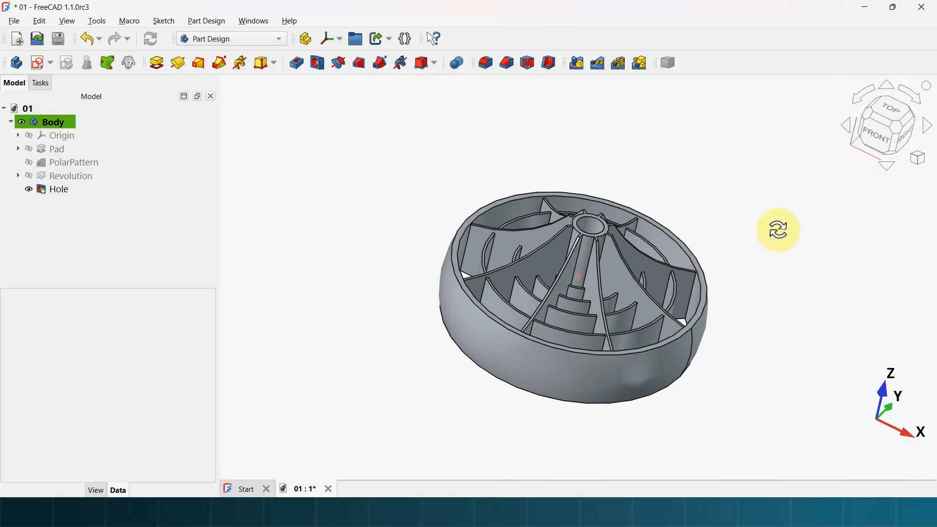